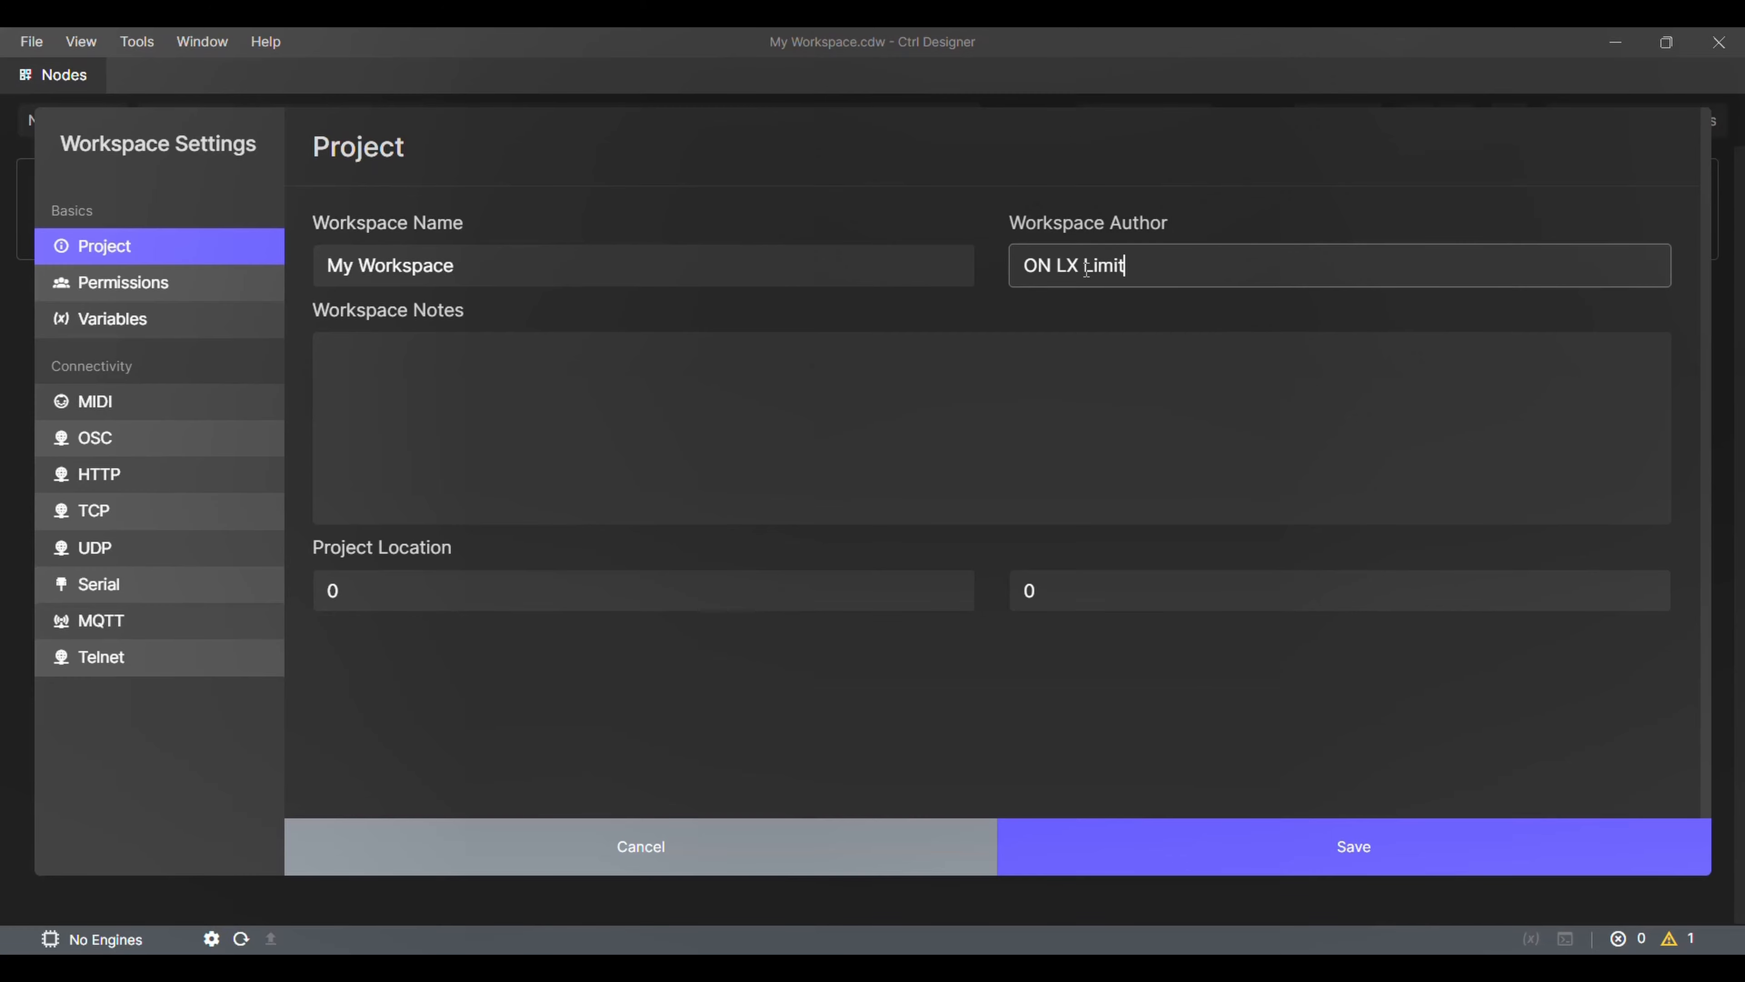
Step: Finish entering ON LX Limited as the workspace author and look over the notes and project location fields
click(850, 344)
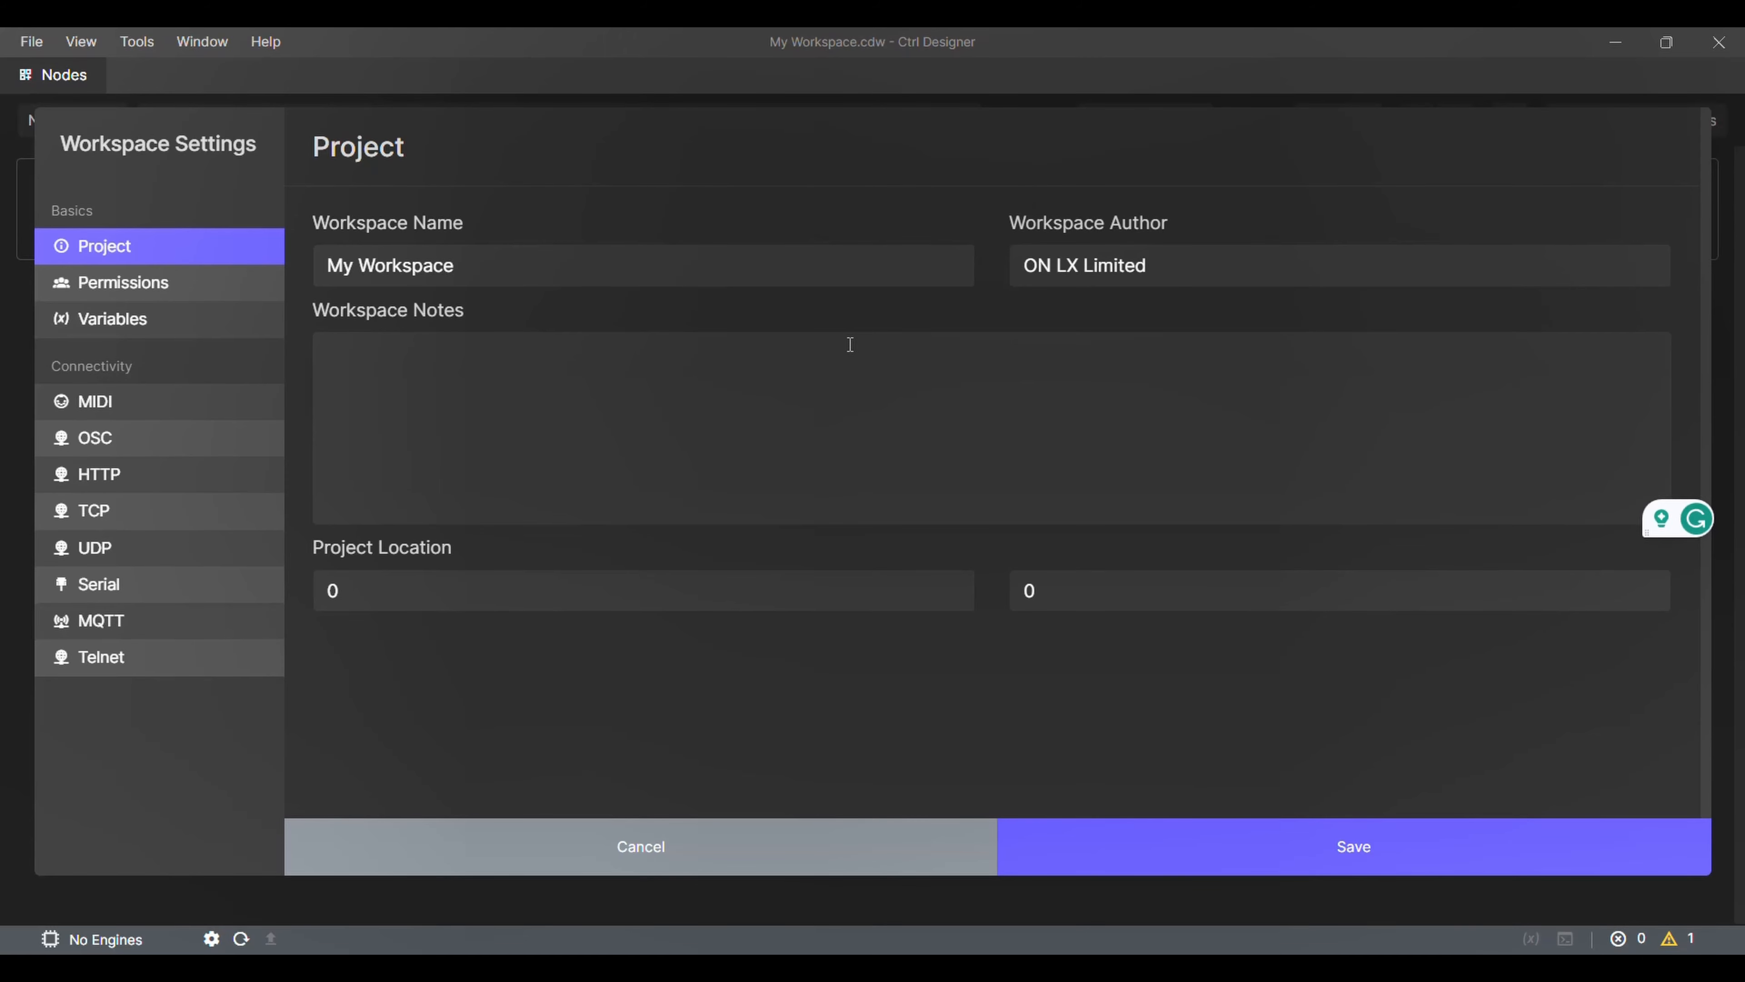
click(687, 599)
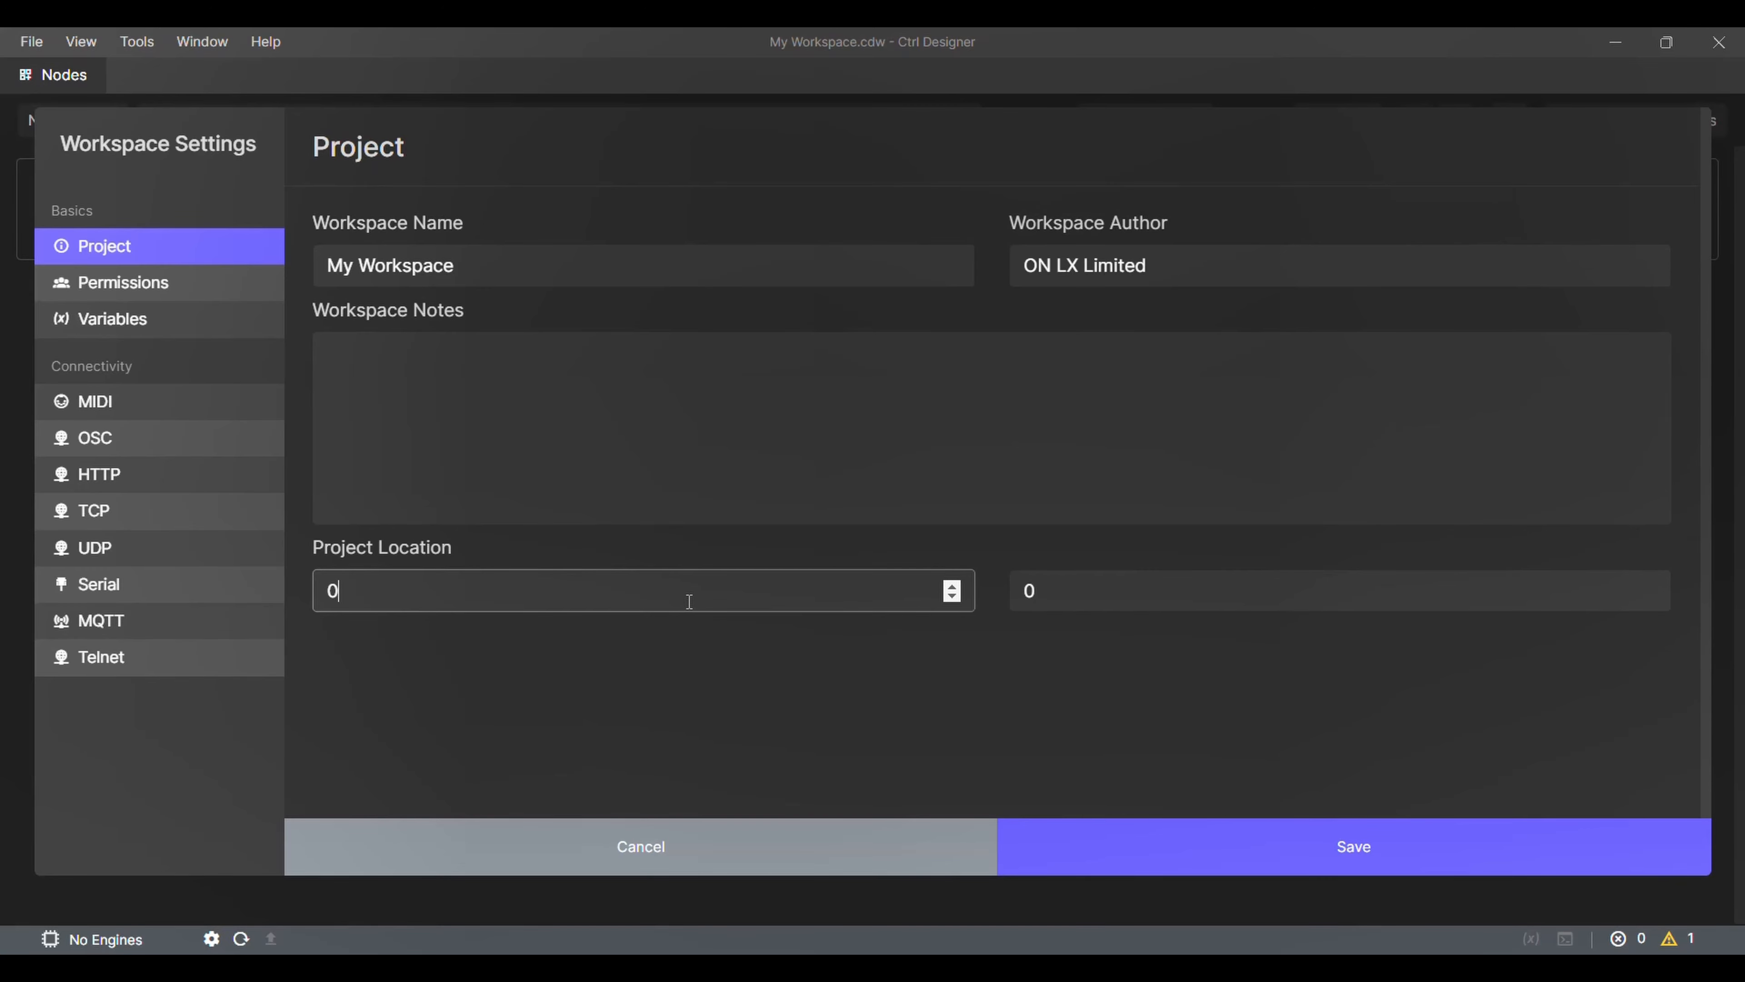
Step: Set and confirm a password for the Default User in the workspace permissions, and remove that password again
click(154, 294)
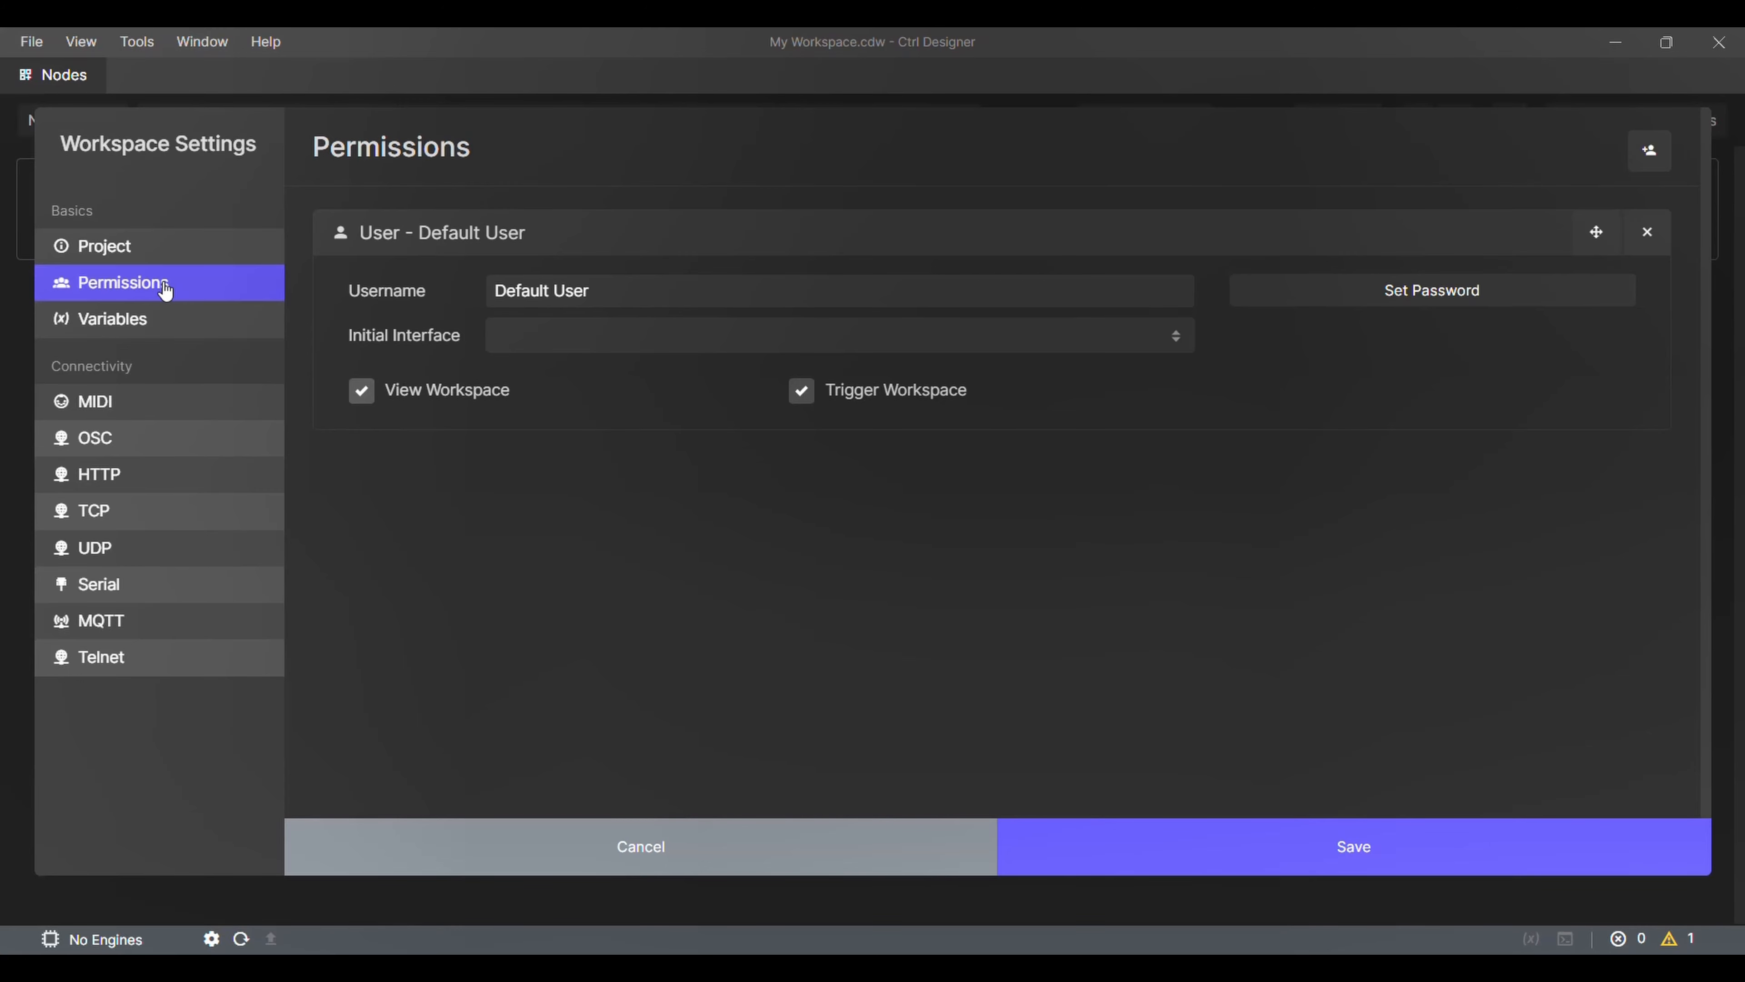
click(1412, 295)
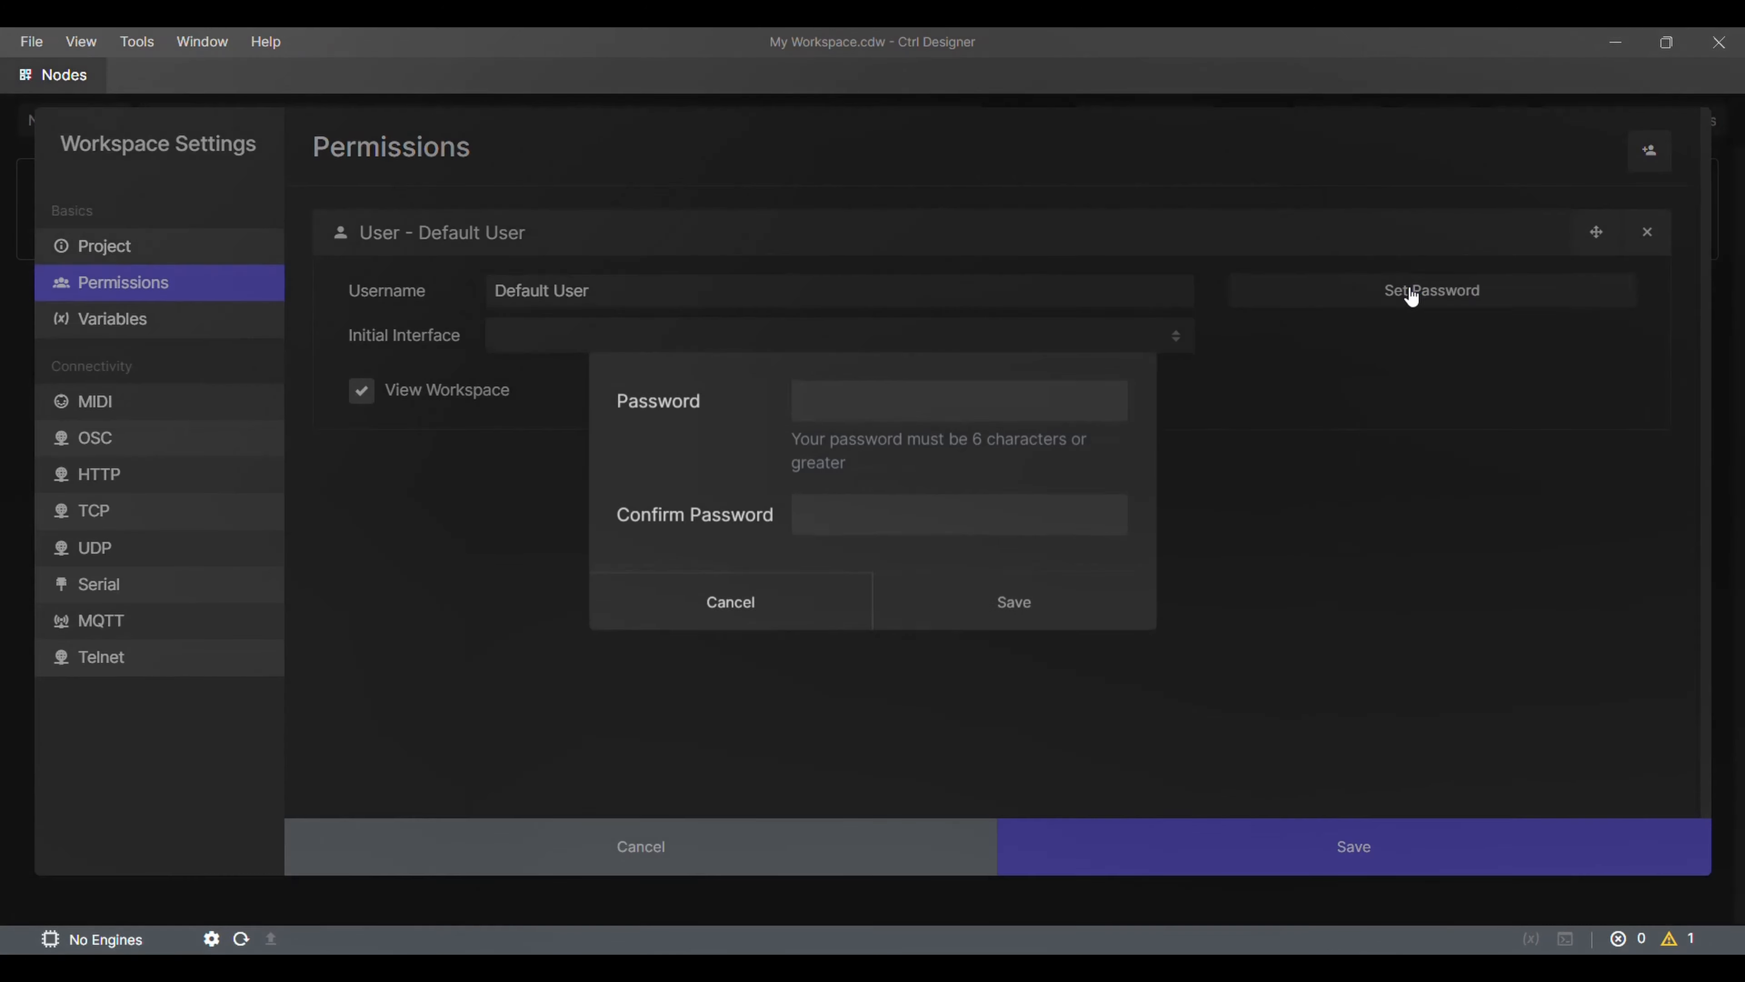
click(837, 412)
text(••••••)
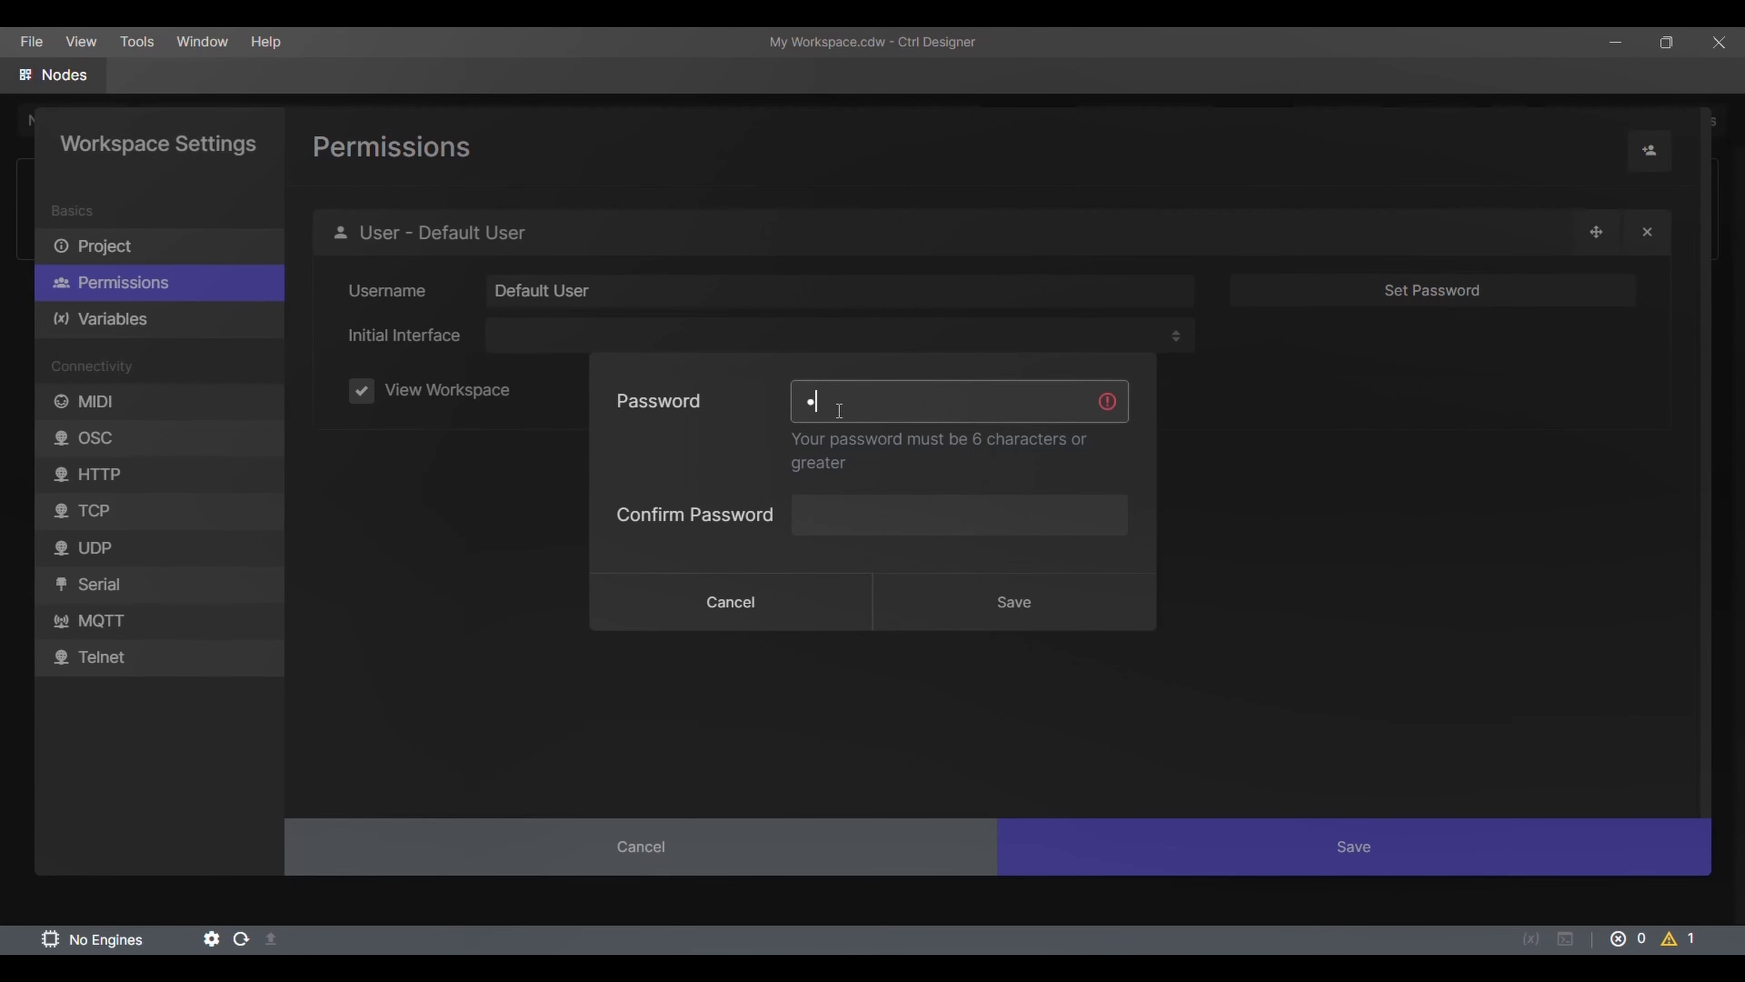
click(842, 513)
text(••••••)
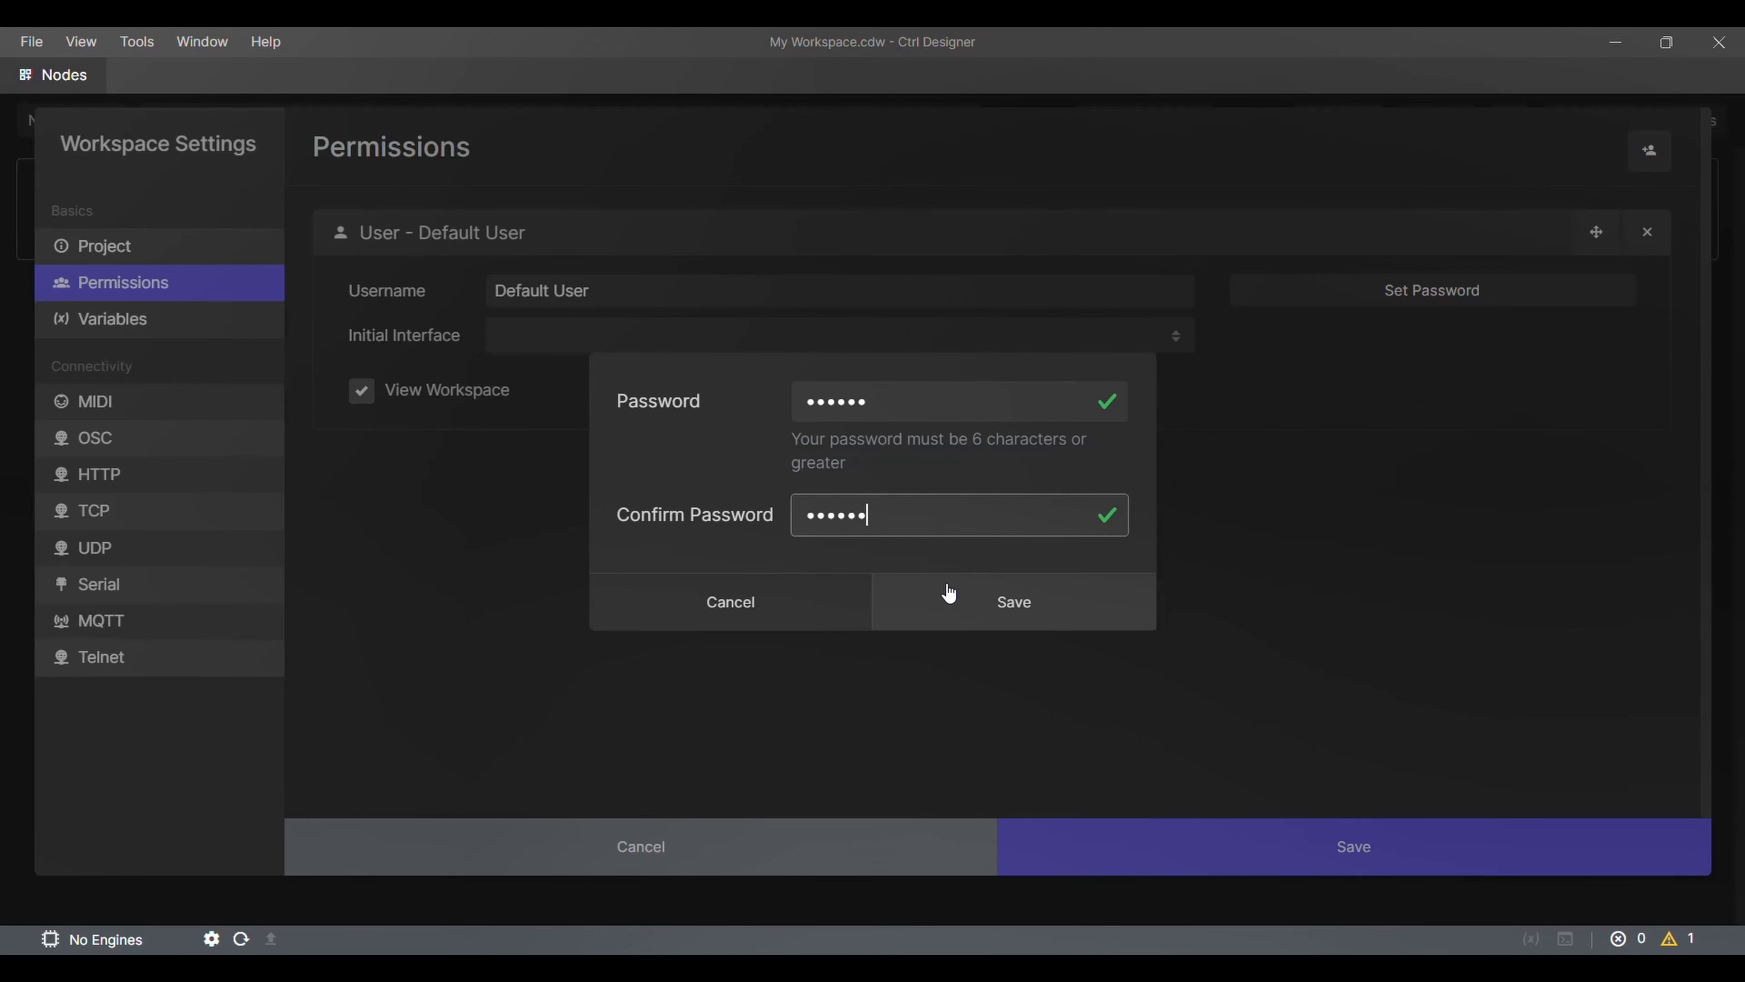
click(950, 591)
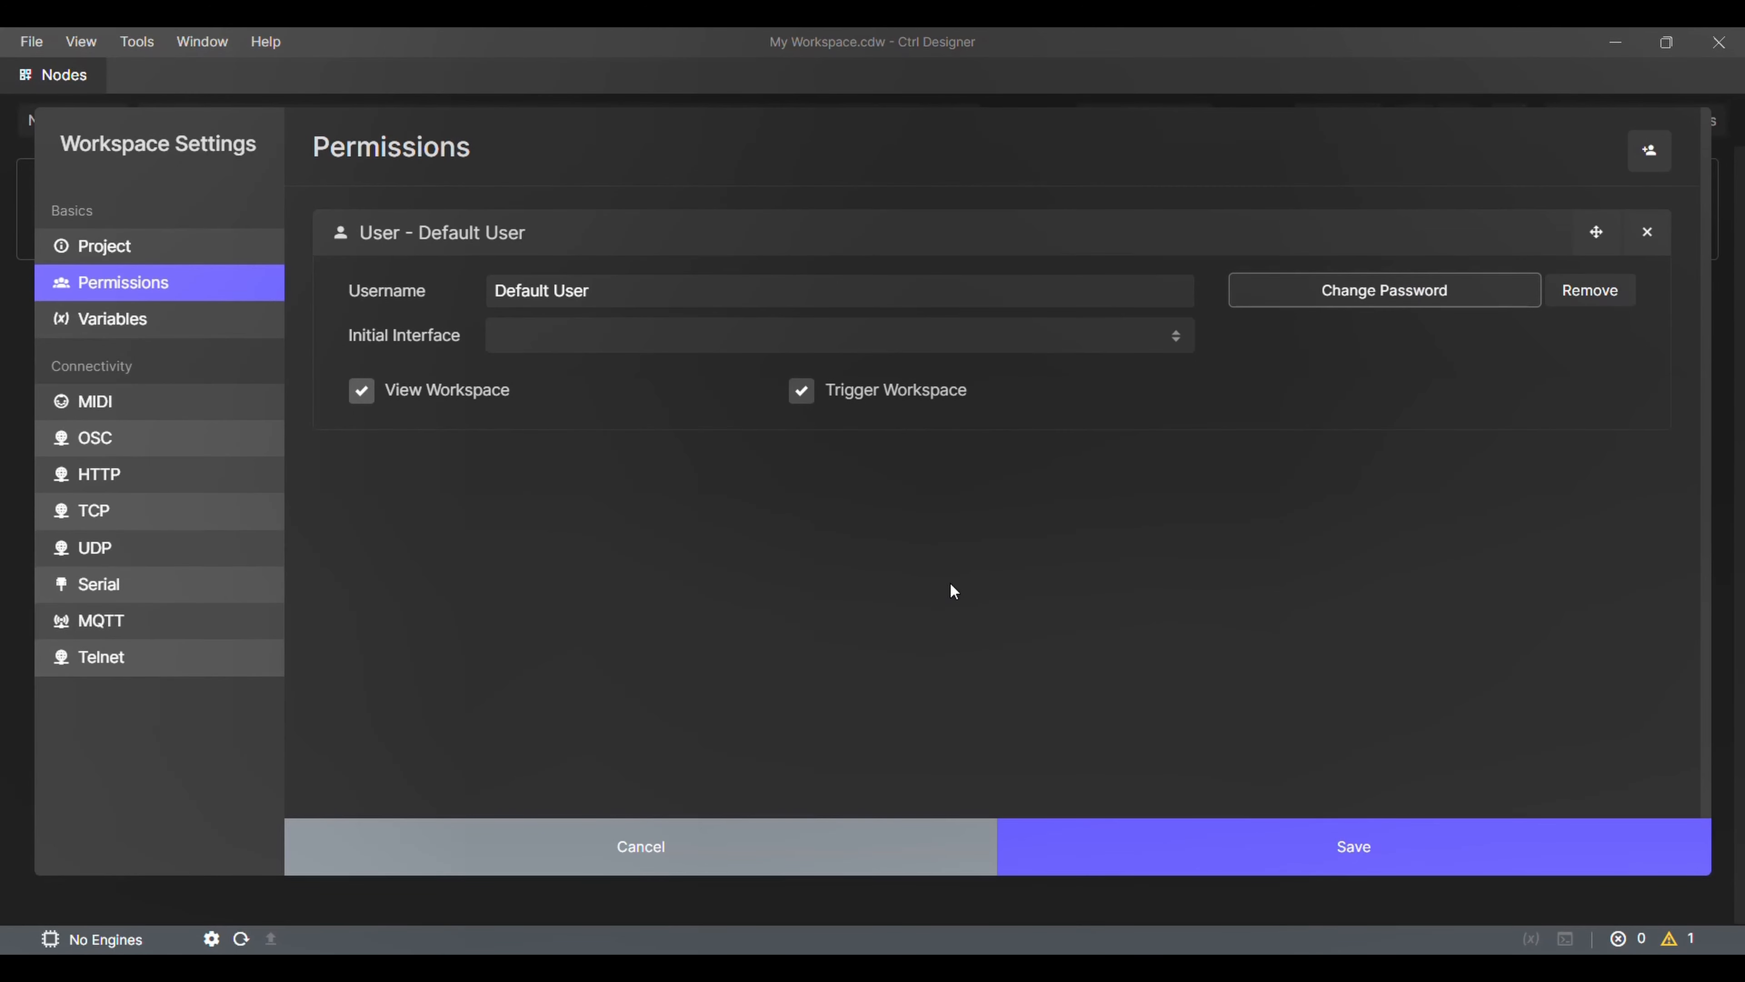
click(1629, 304)
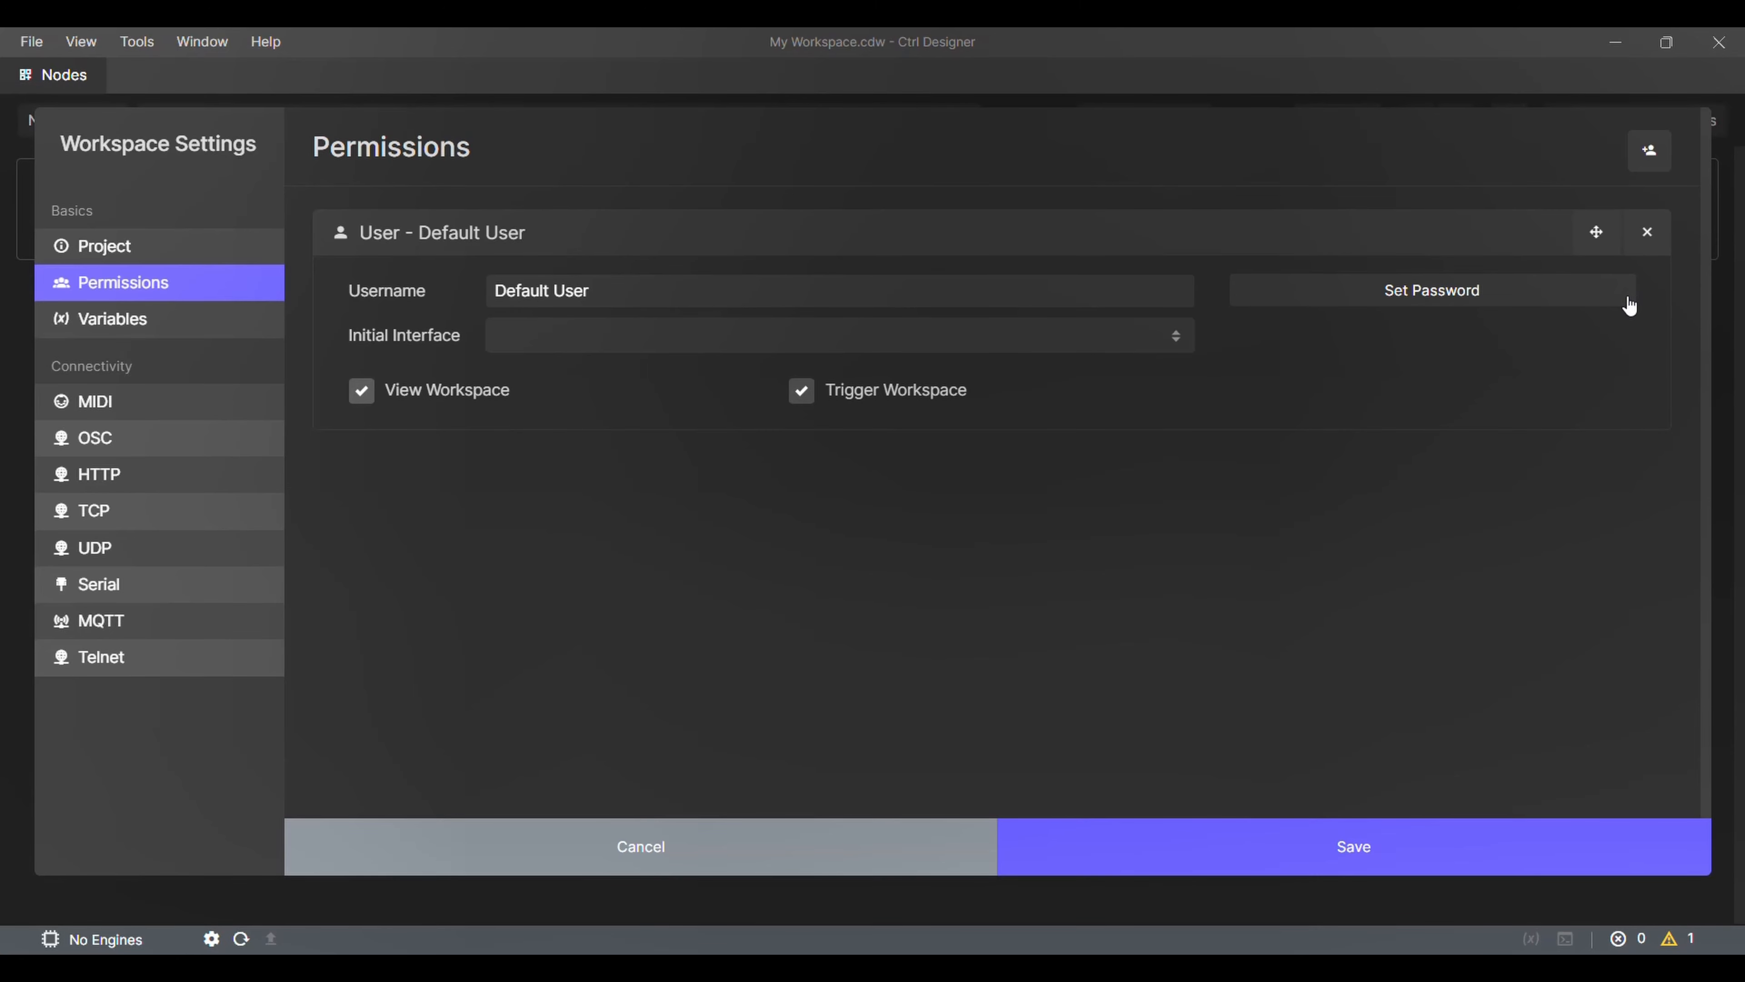
Step: Check the Default User's initial interface options and switch its Trigger Workspace permission off and back on
click(1171, 338)
click(1176, 343)
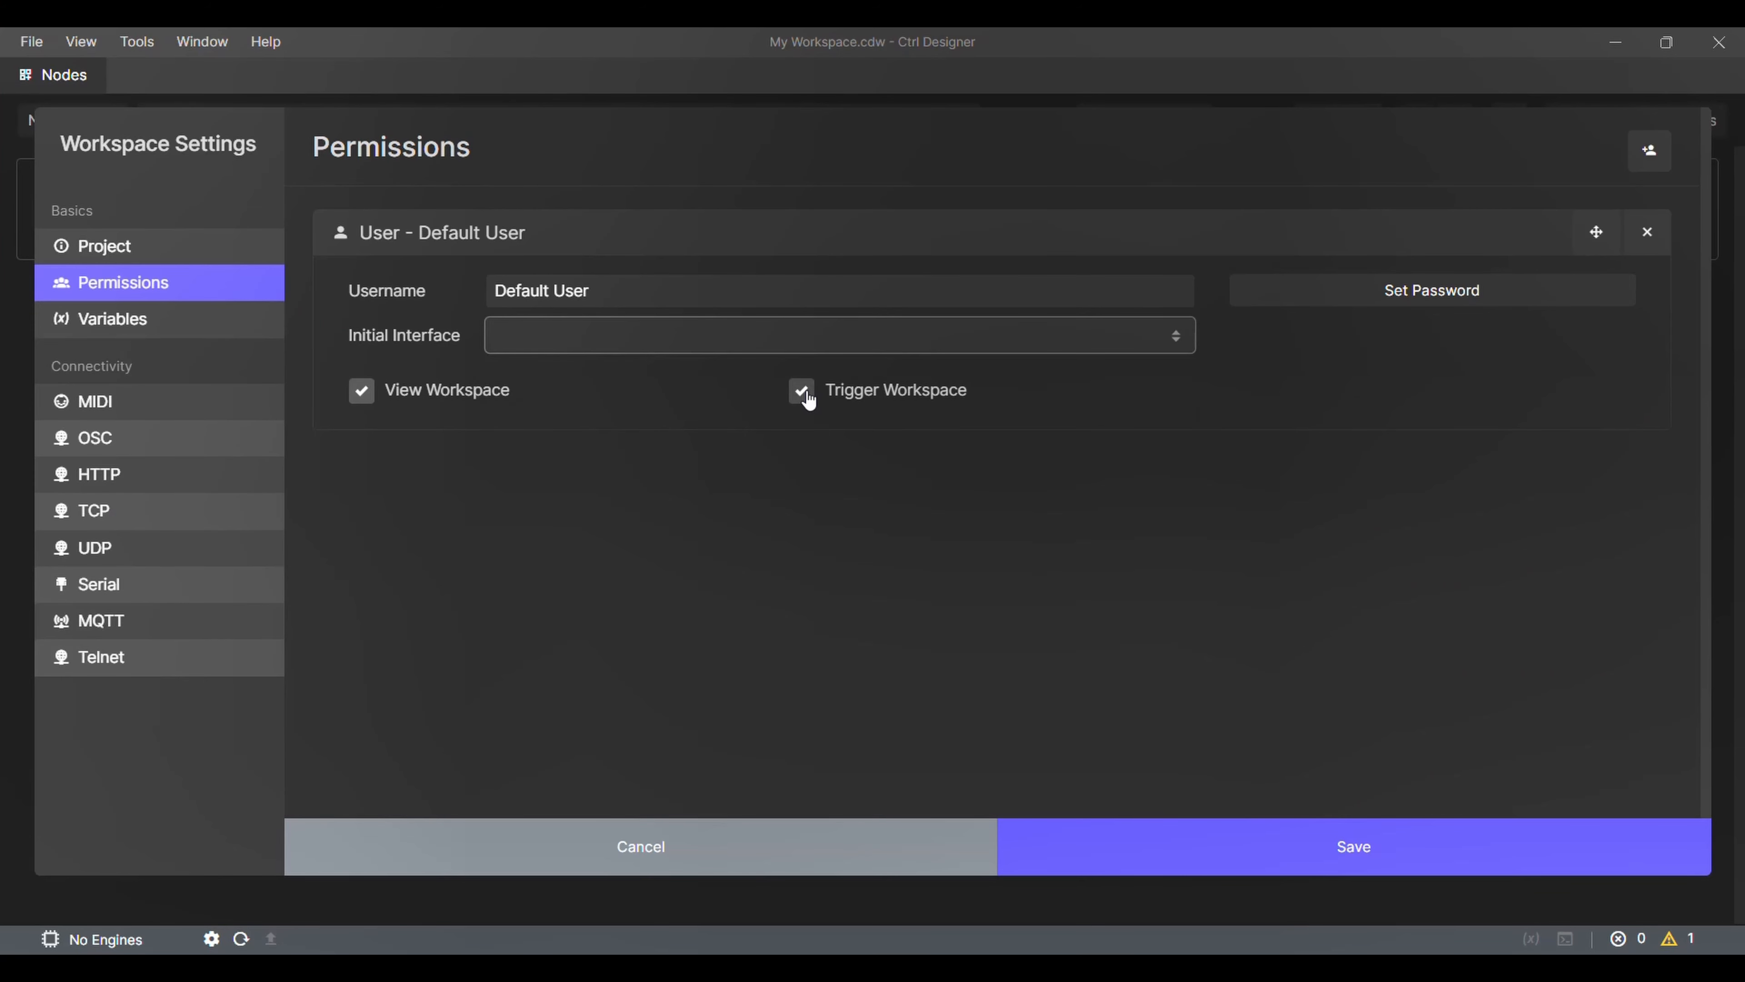
click(804, 393)
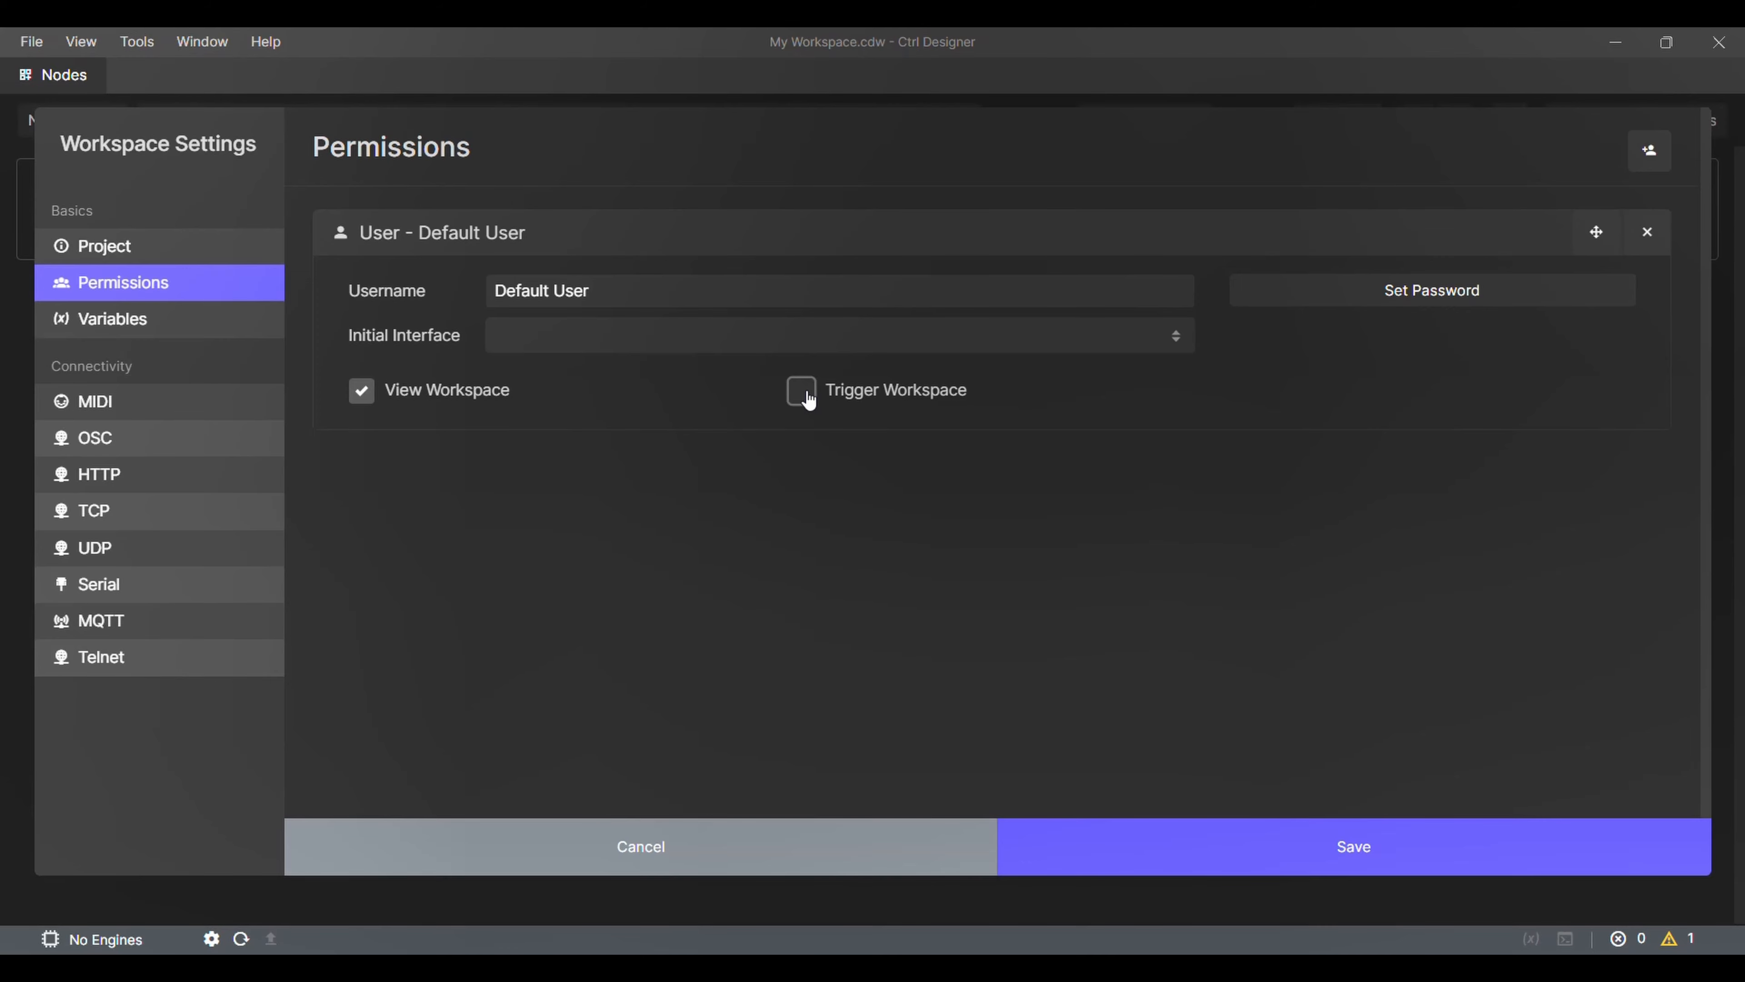
click(804, 393)
Step: Add two new users to the workspace permissions and delete one of these blank entries
click(1653, 156)
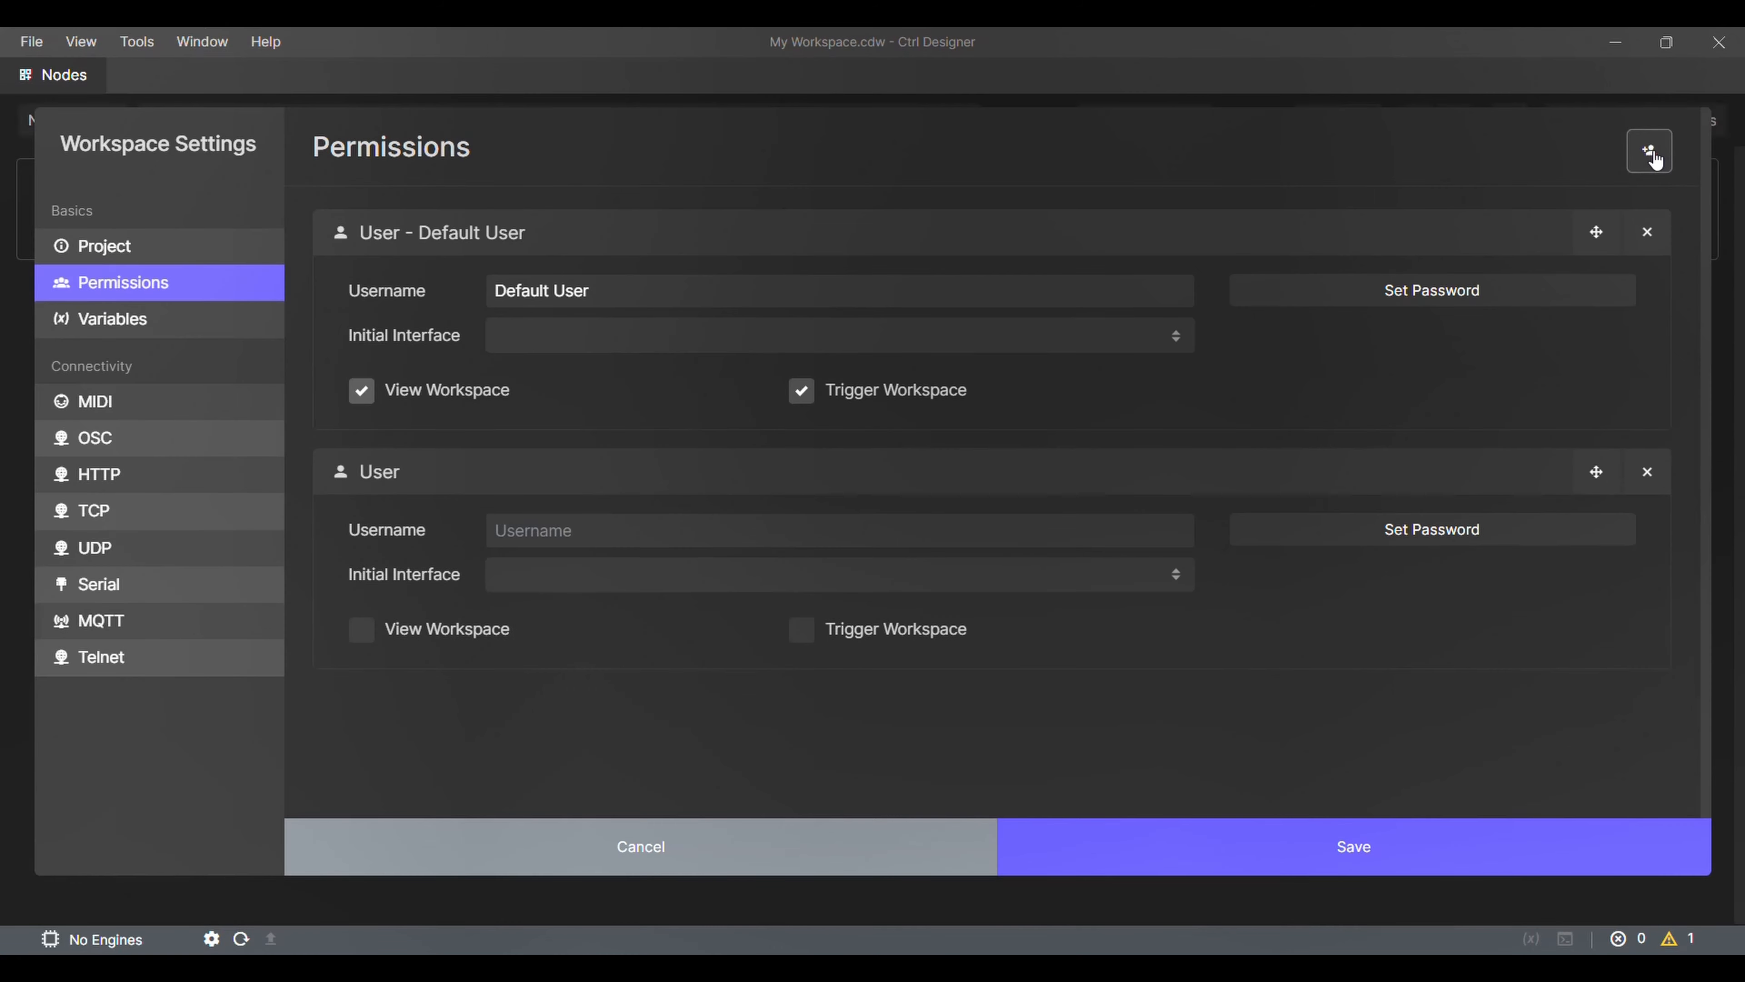
click(1652, 158)
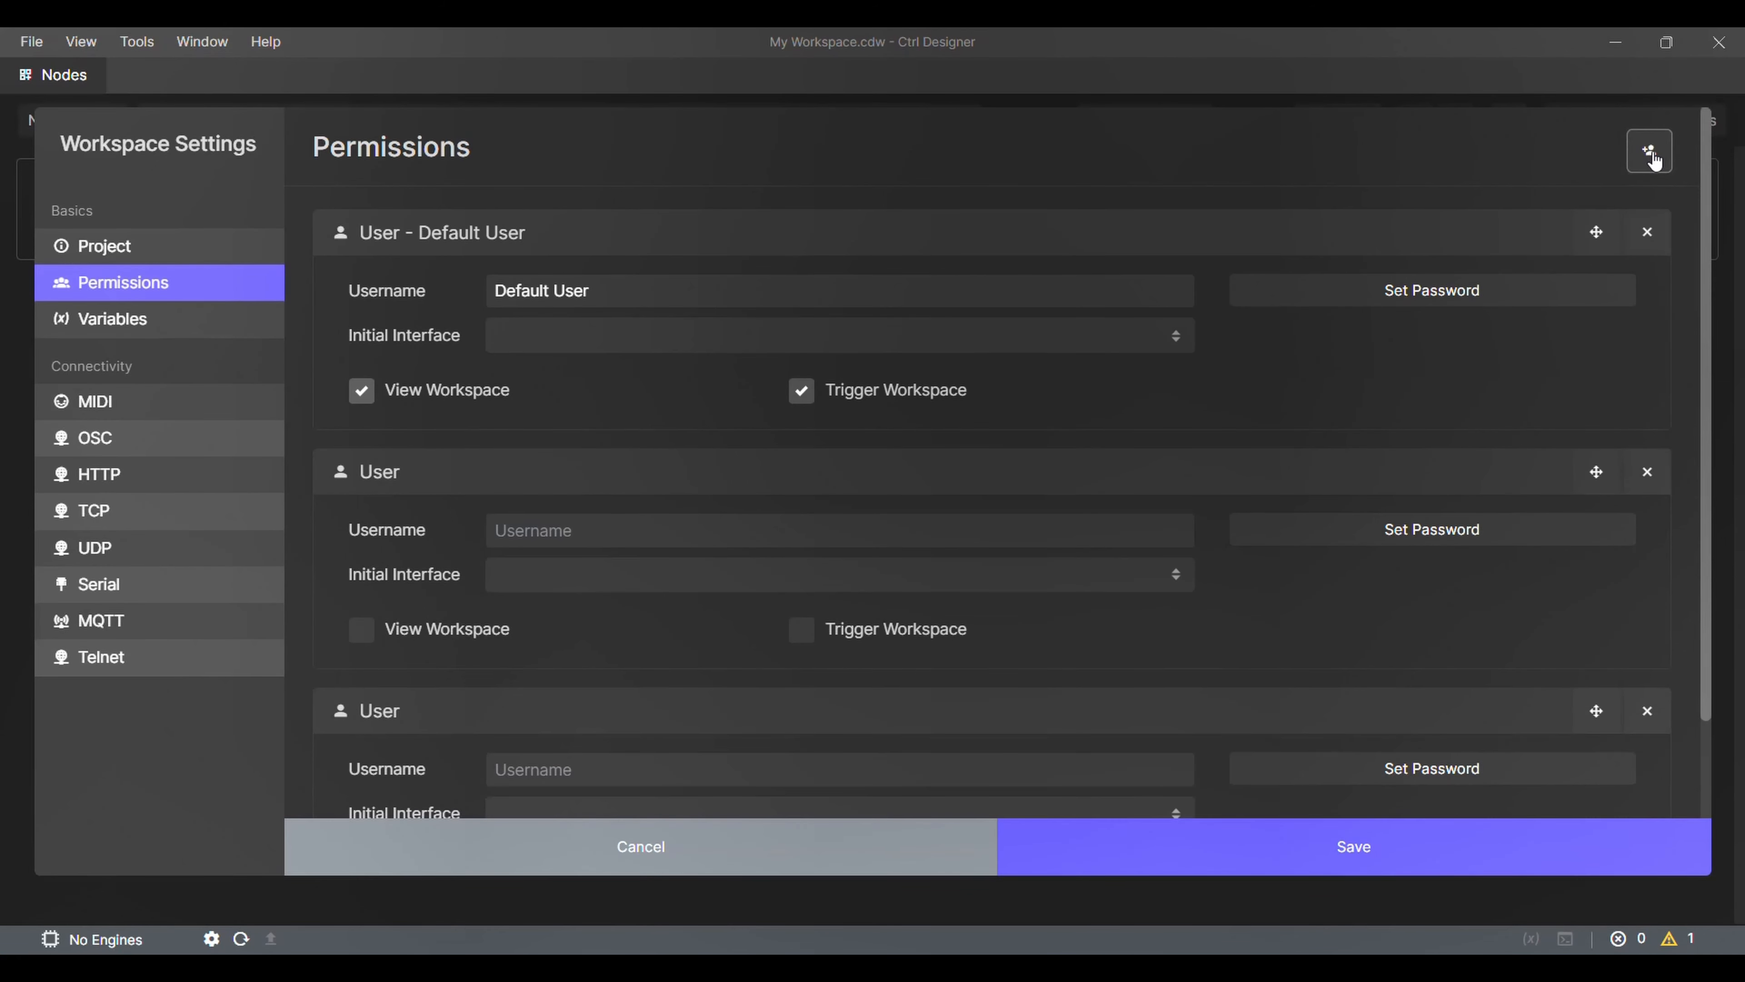
click(1647, 472)
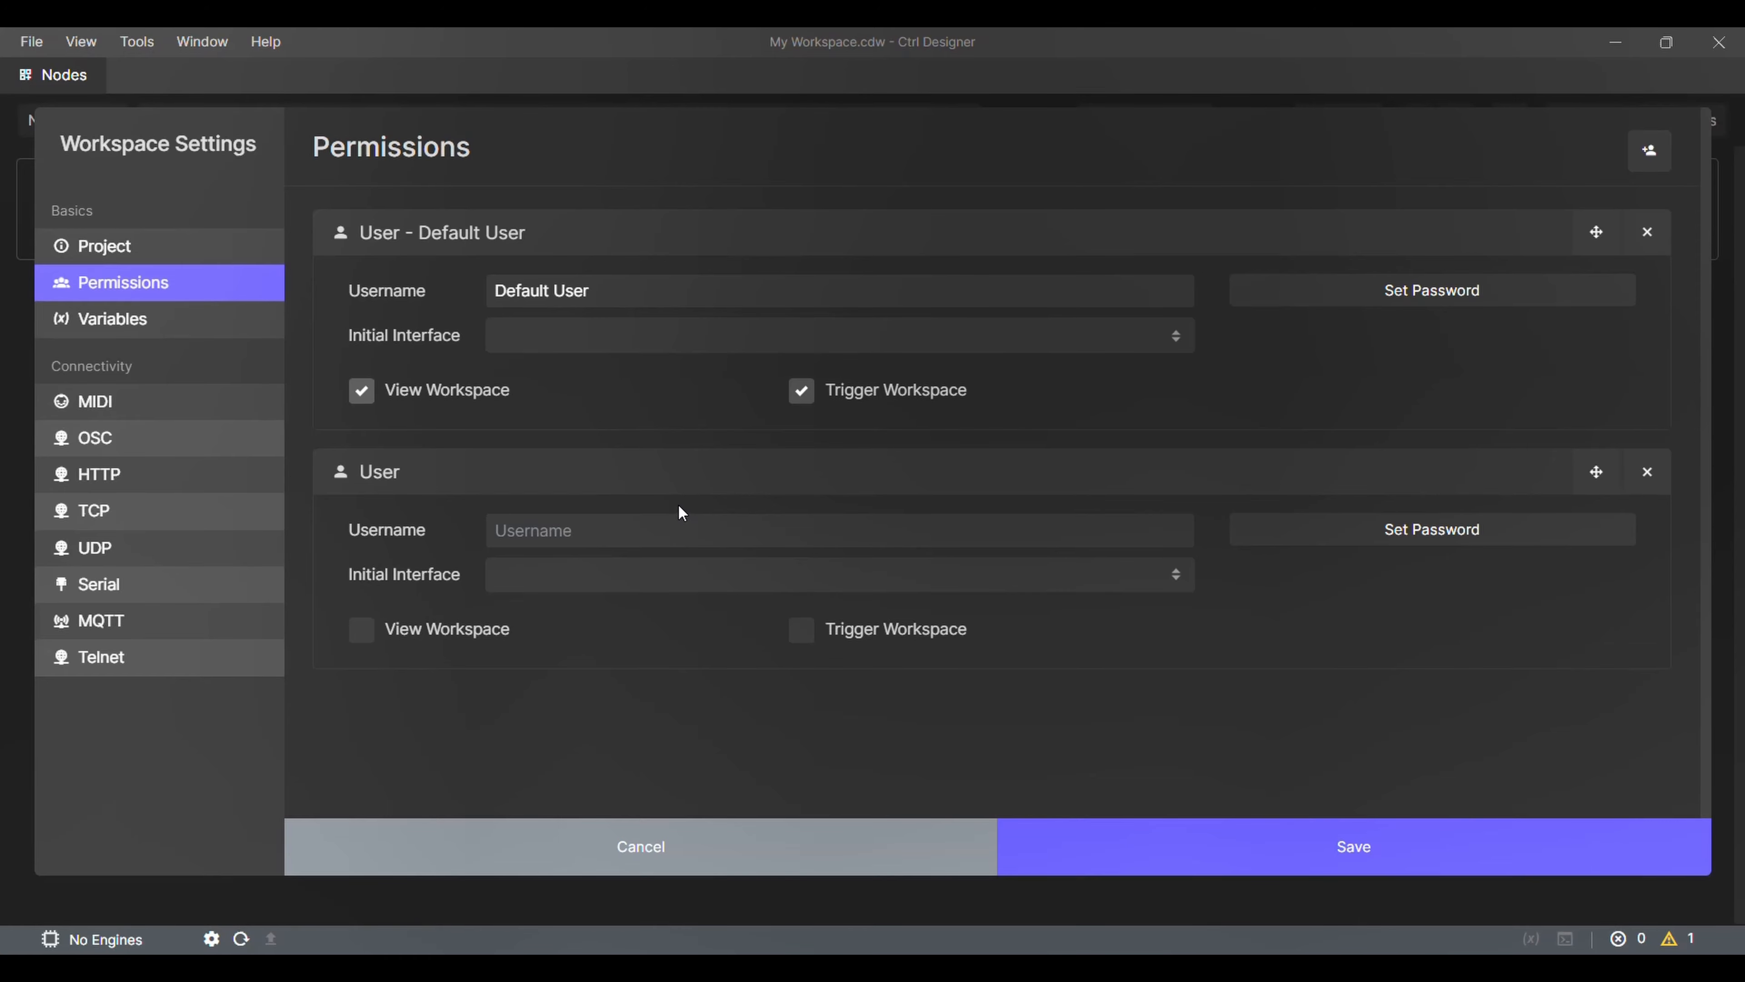
Step: Add a workspace variable named user_connected with initial value 0, enabling Persist Between Sessions and Disable Change Events
click(141, 321)
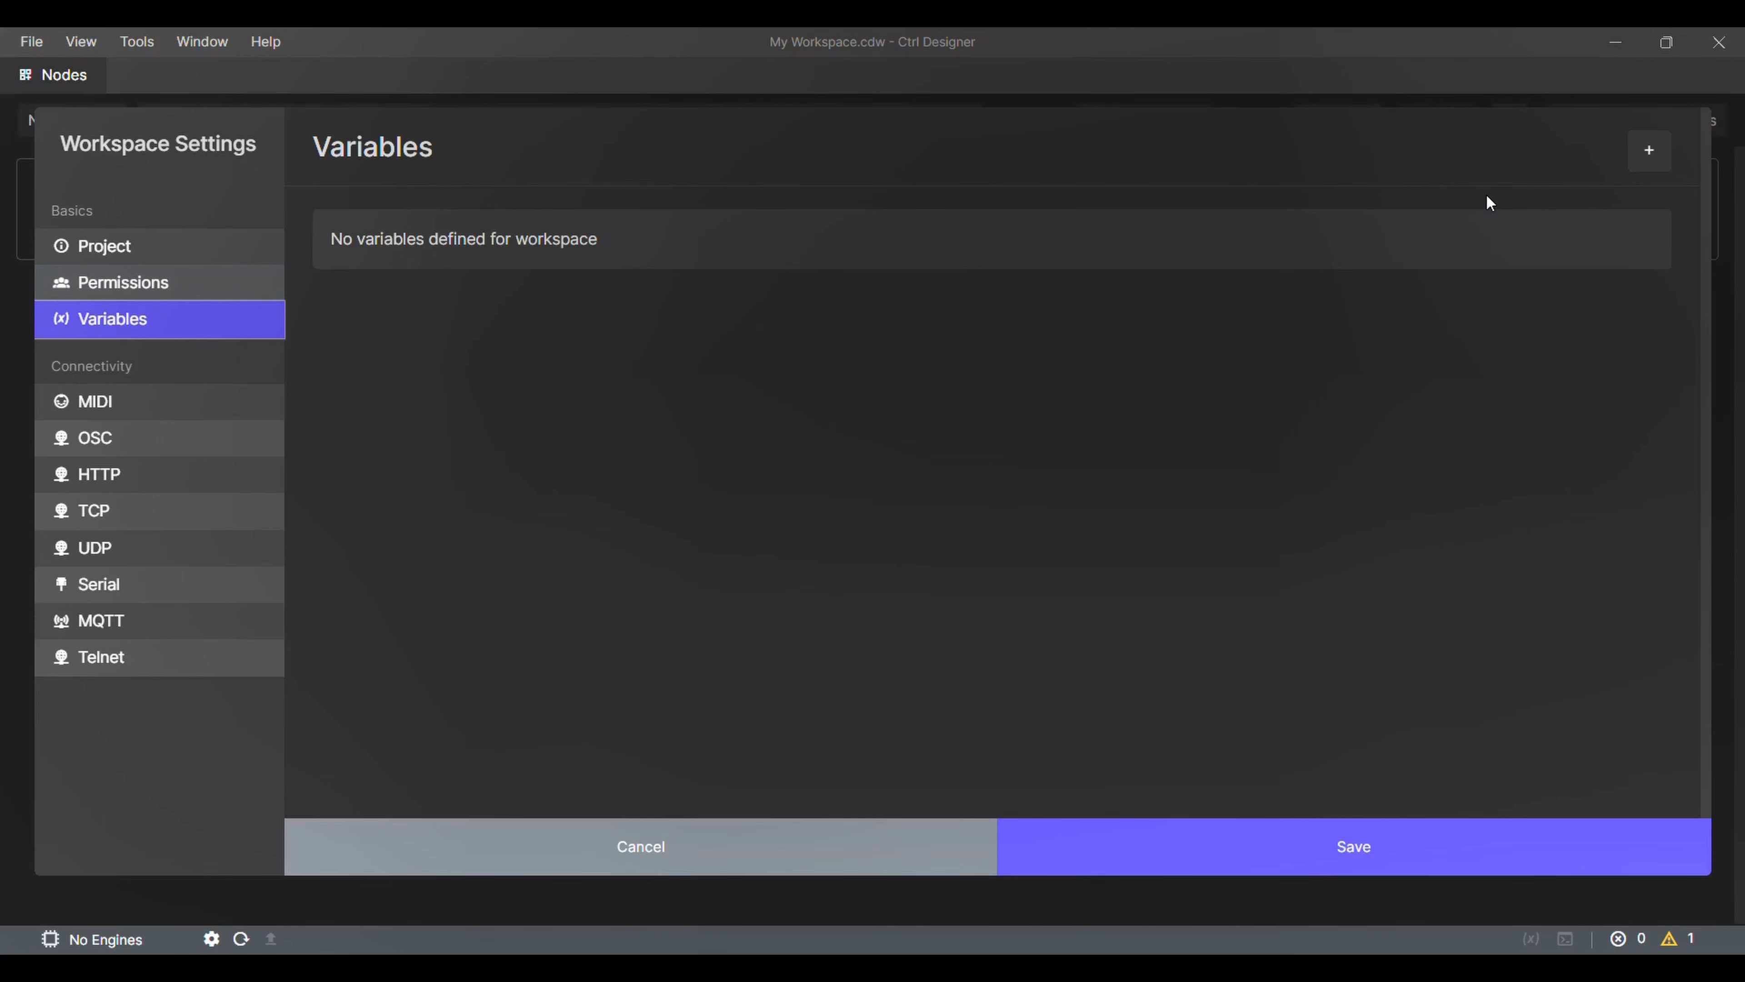
click(1643, 162)
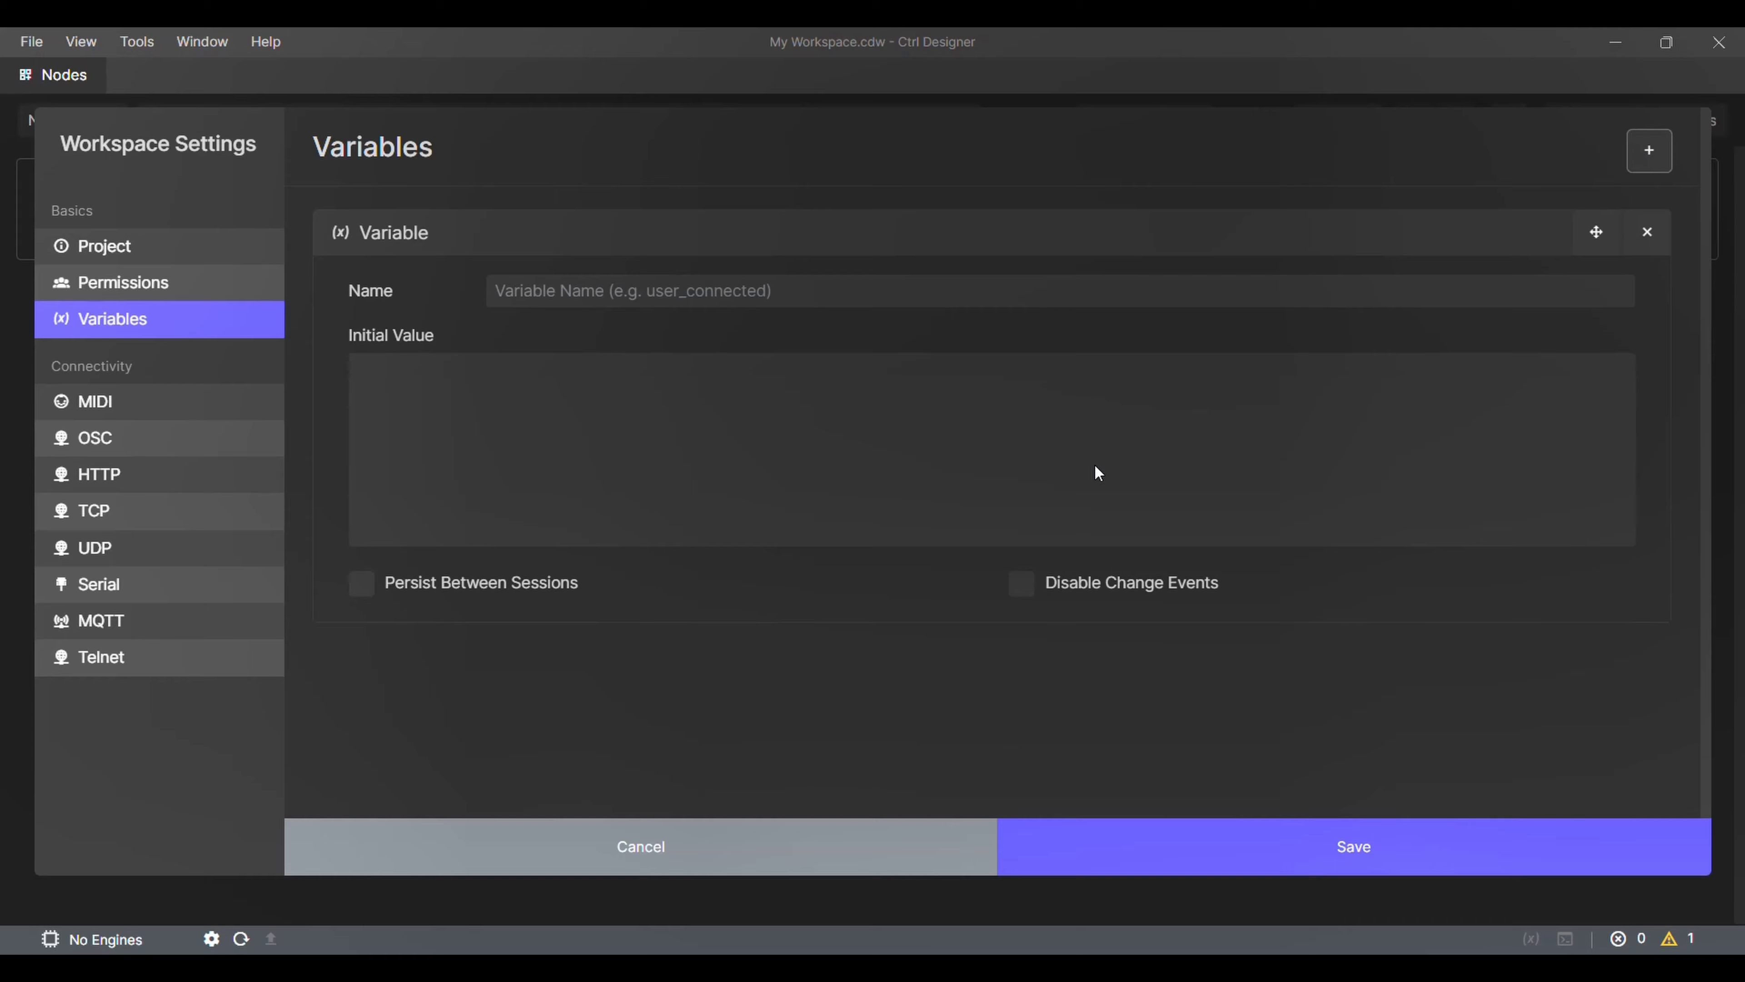
click(676, 289)
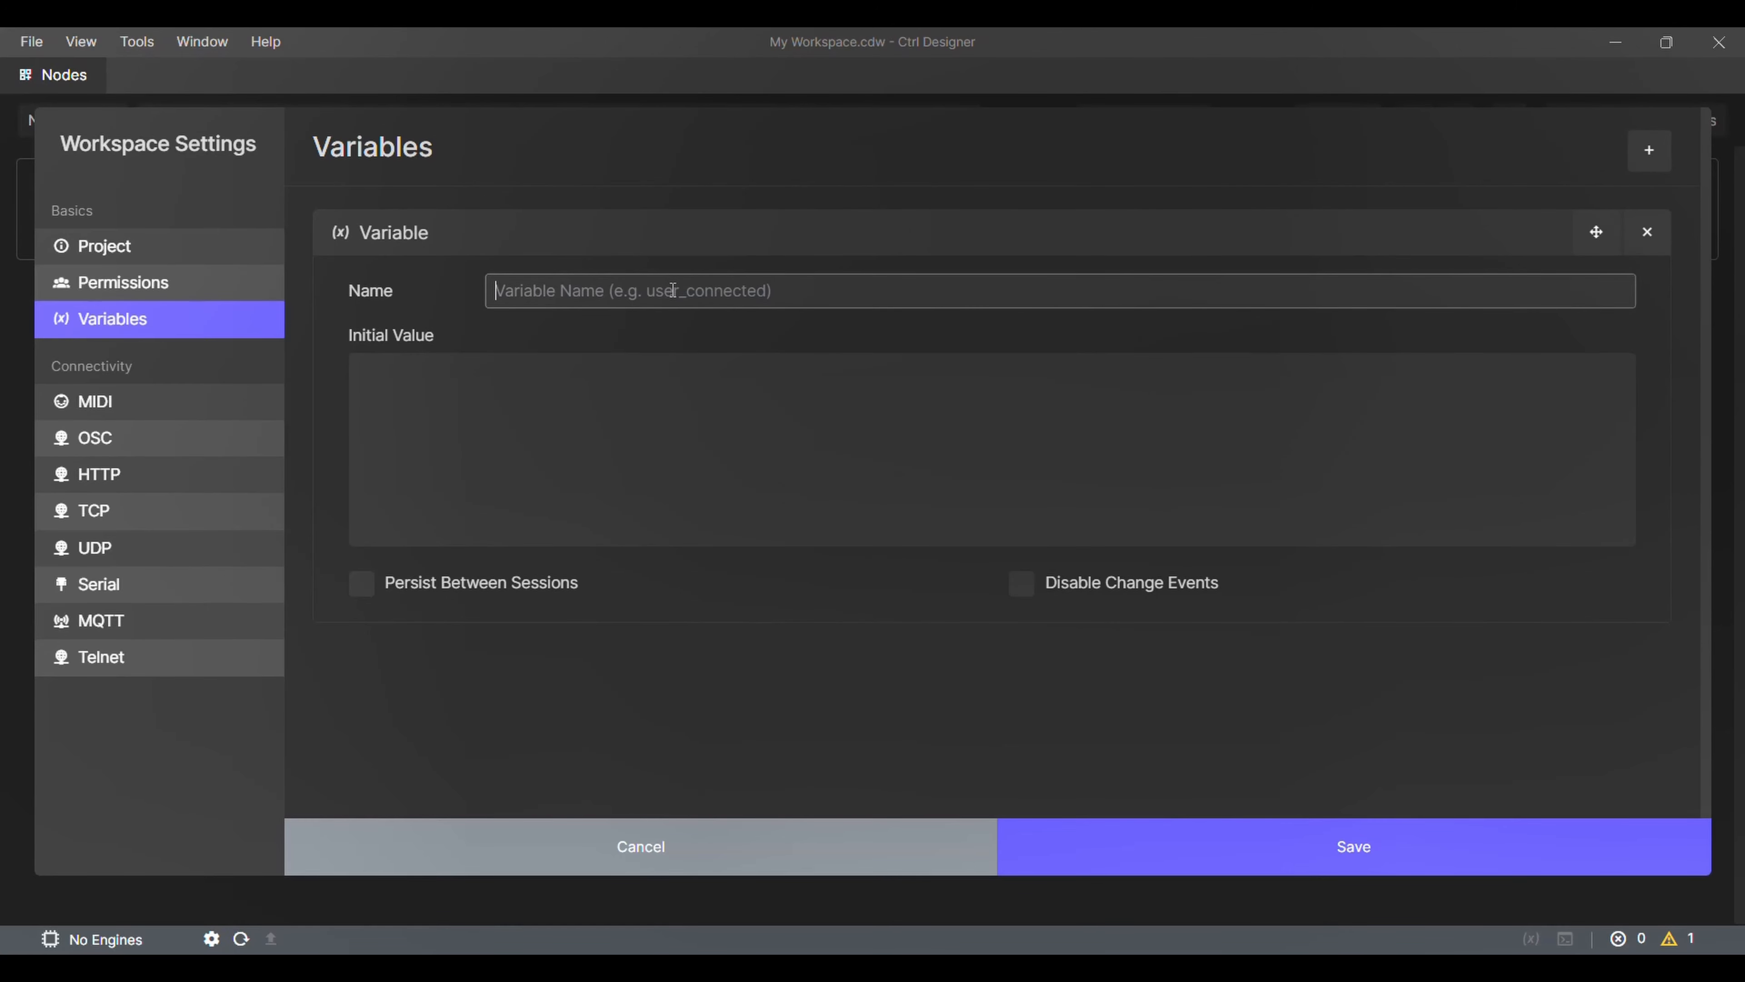
text(user)
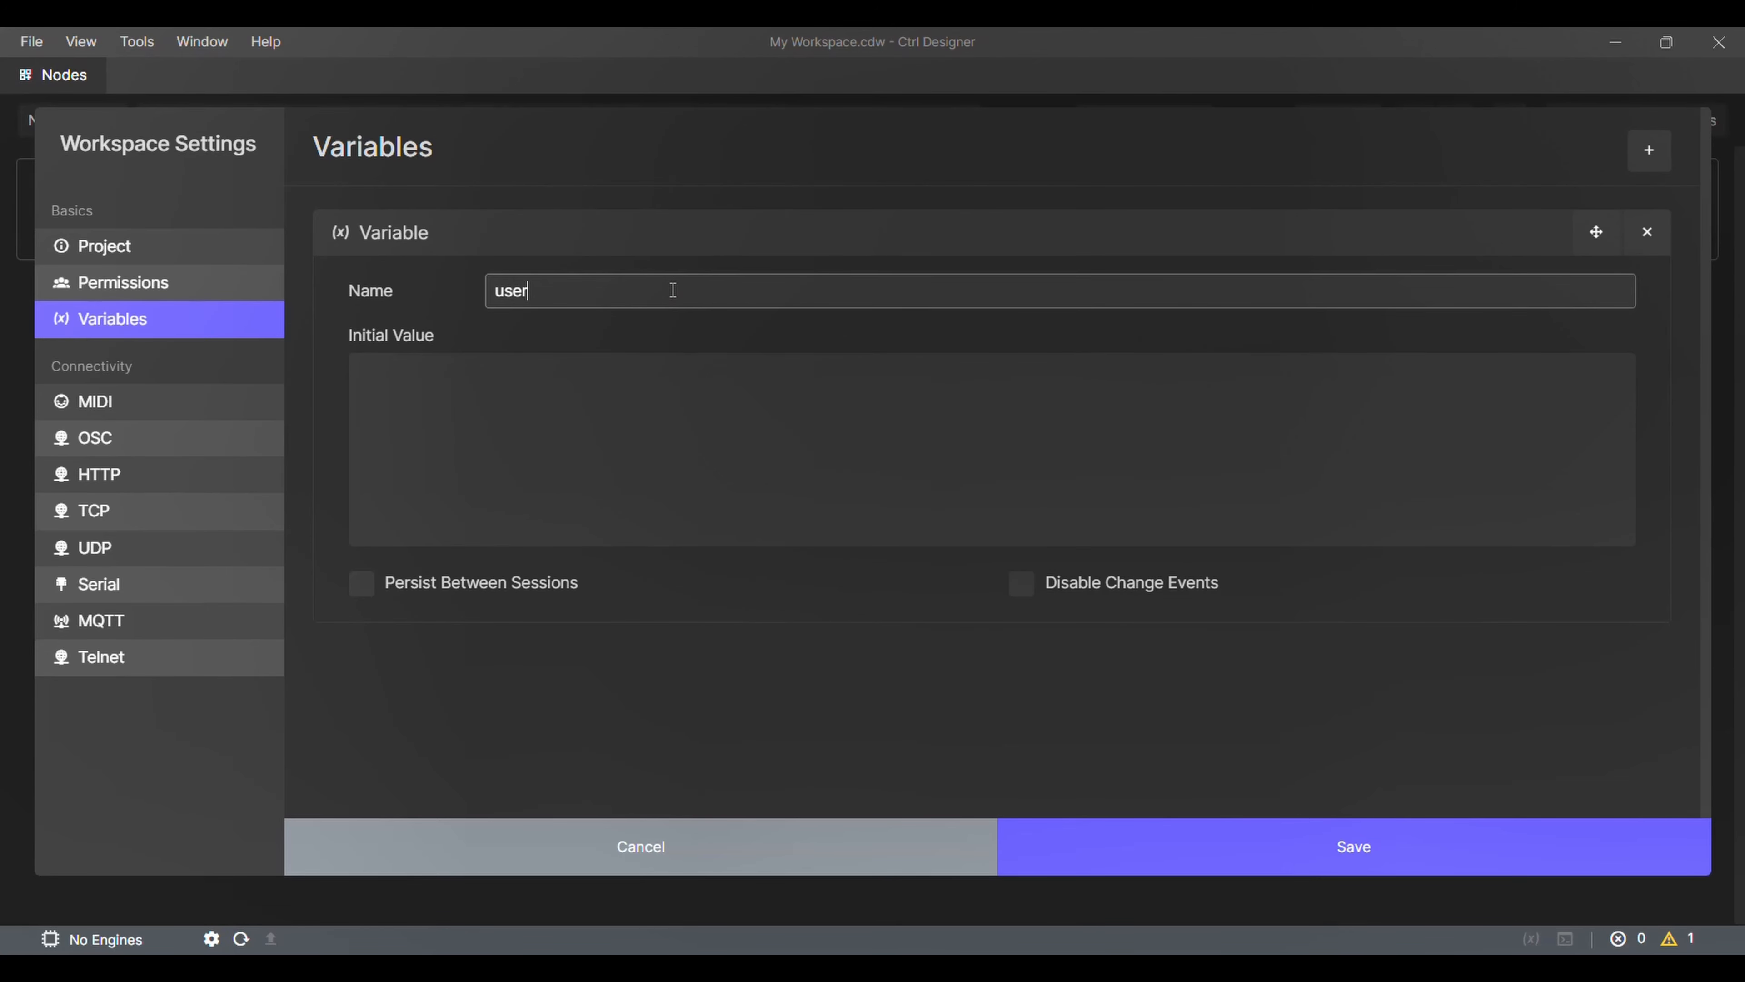
text(_connected)
click(580, 373)
text(0)
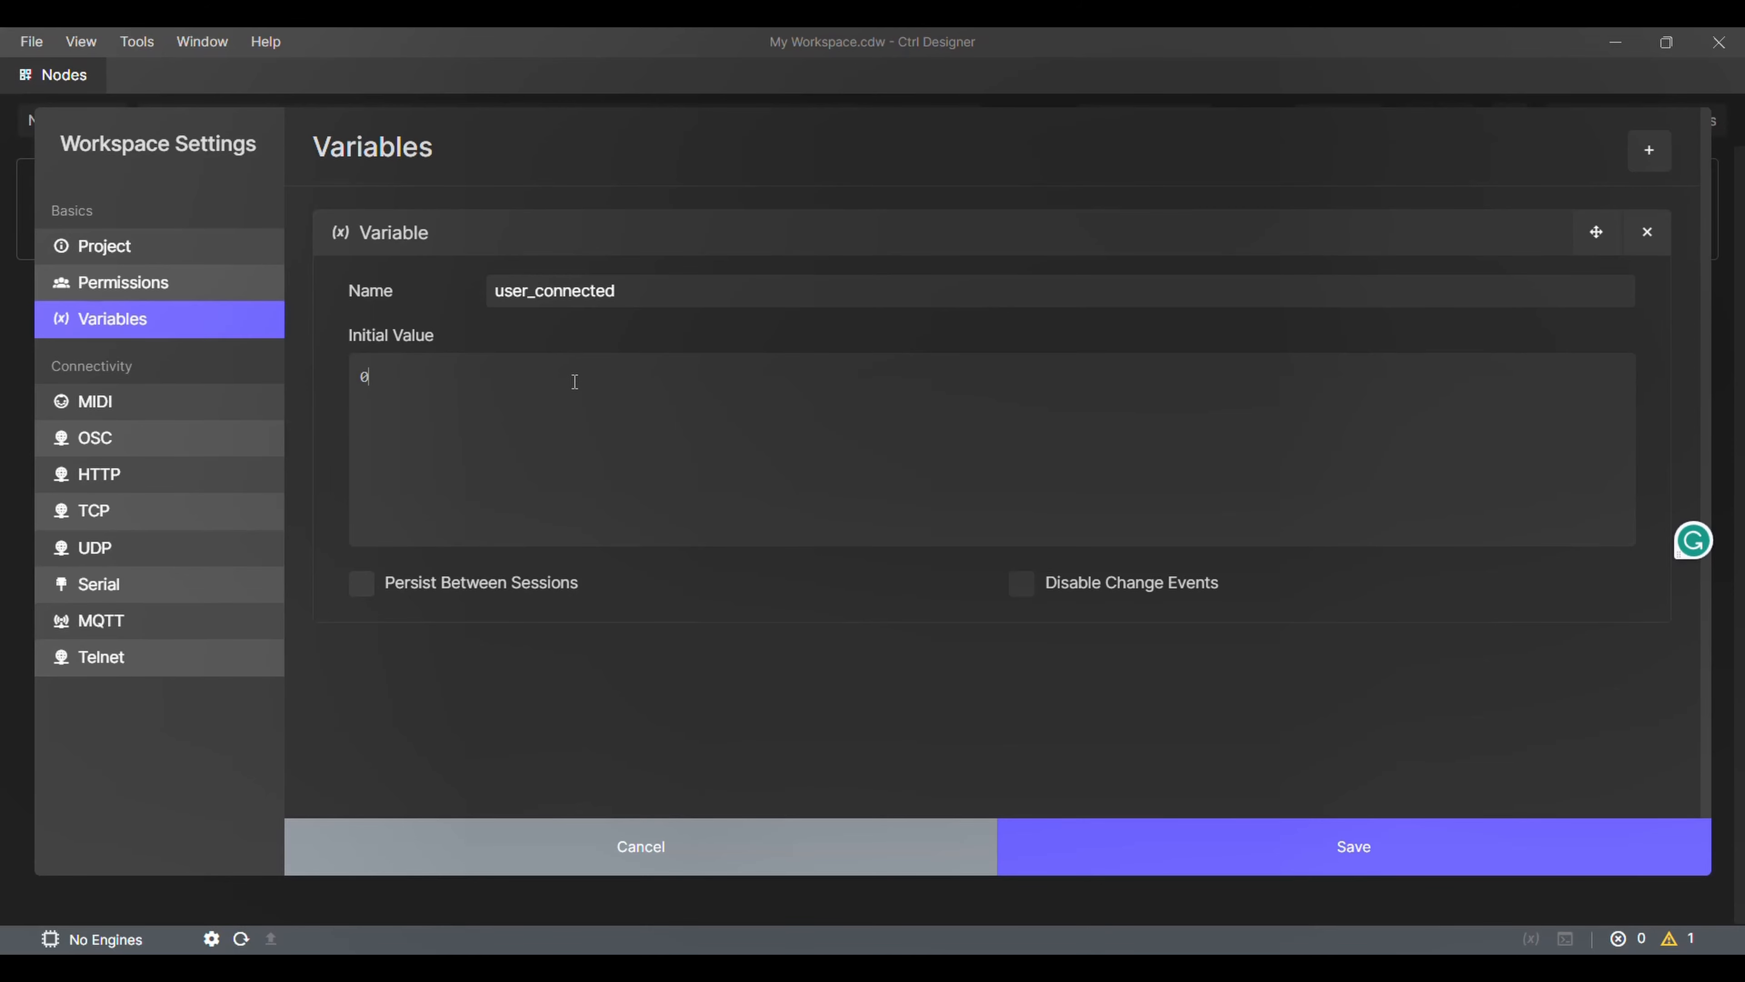
click(362, 584)
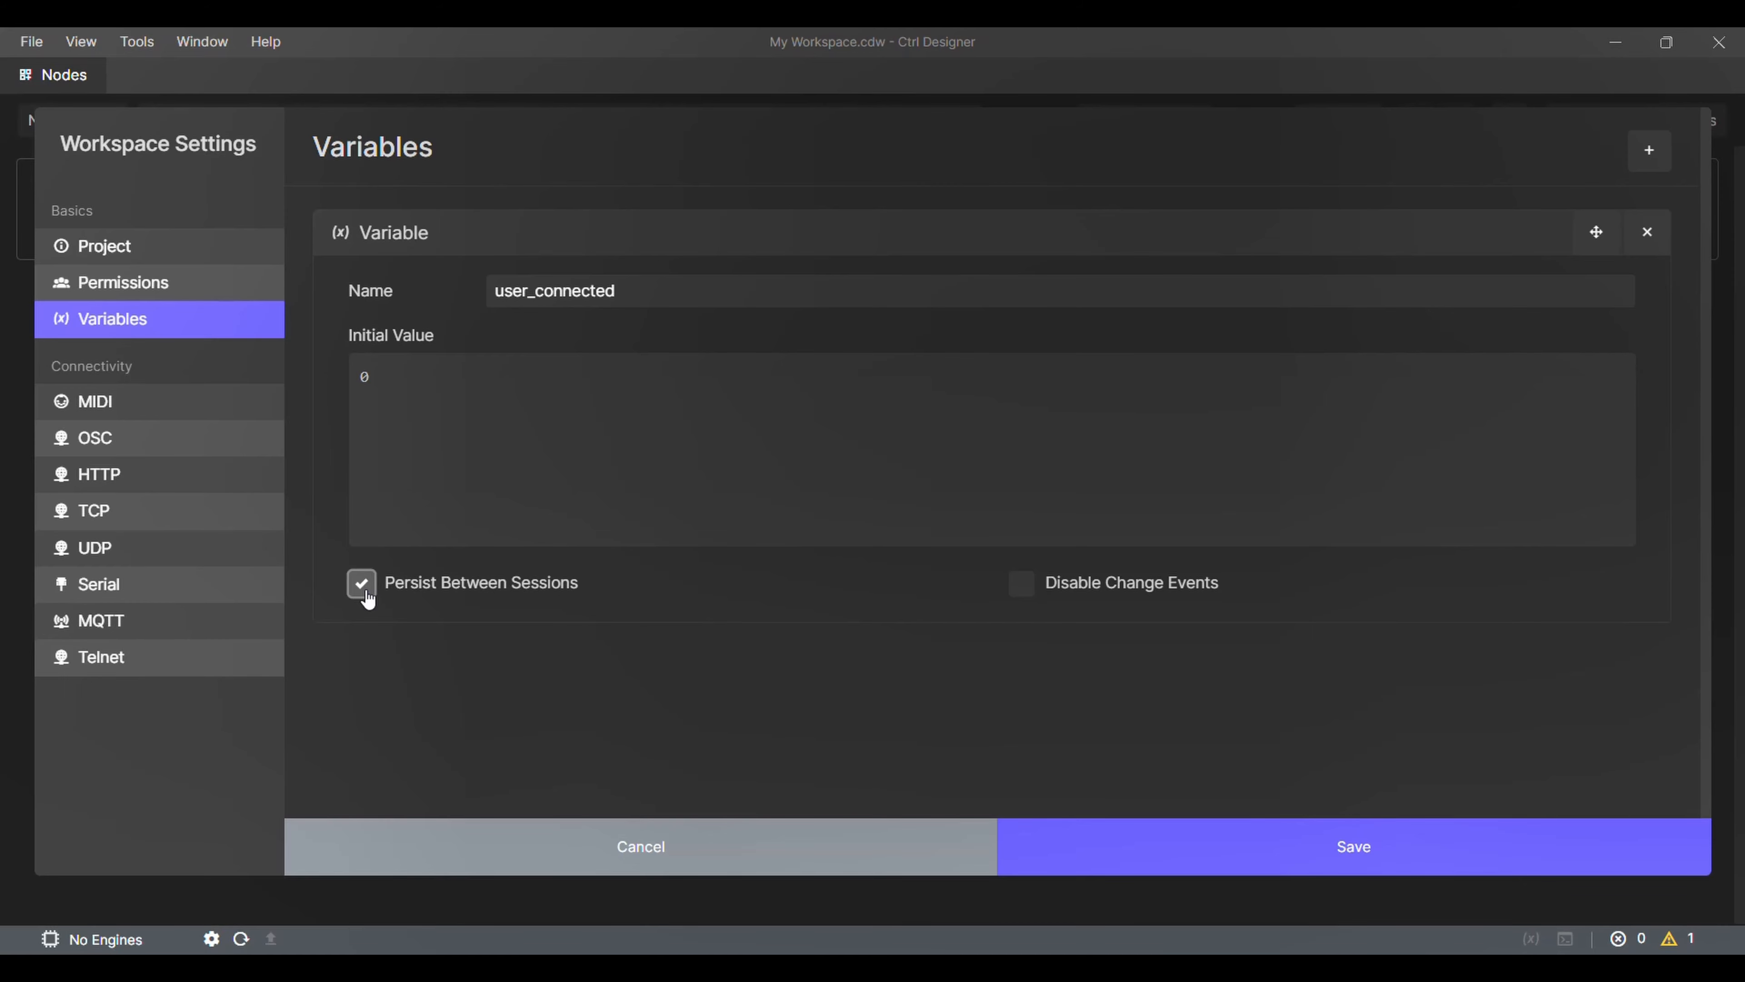
click(1021, 586)
Step: Add an OSC connection labelled OSC Sender with the IP address 10.0.0.1
click(218, 406)
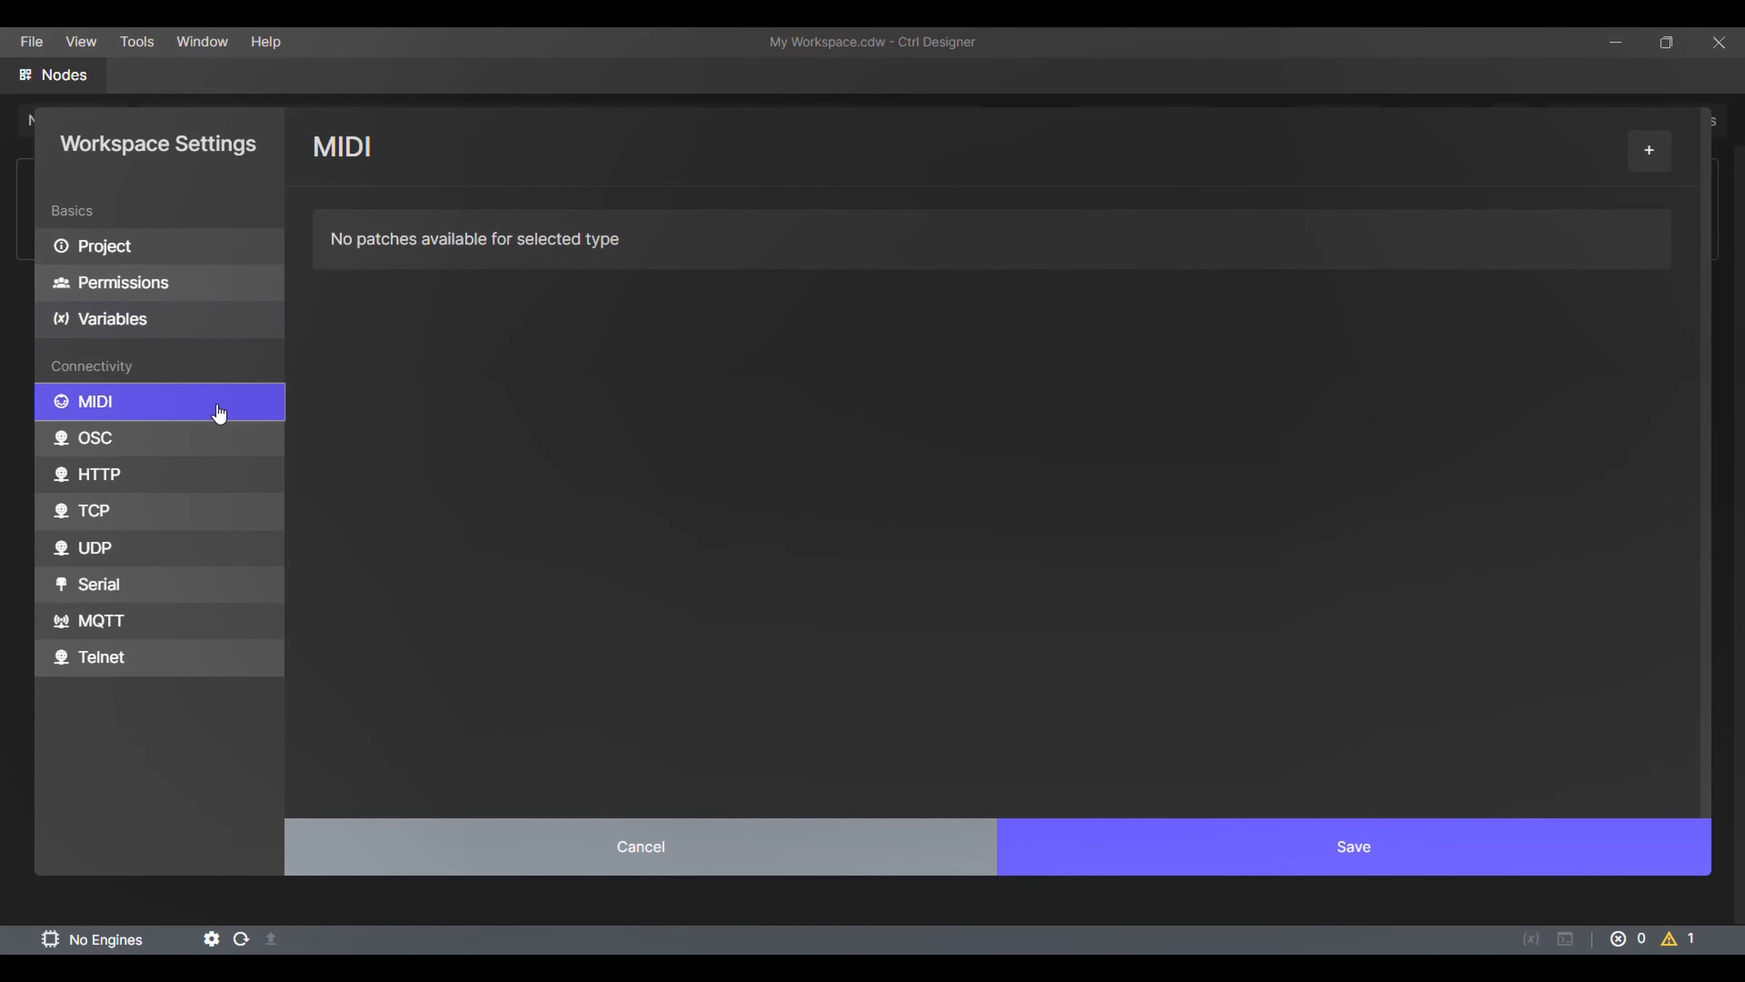
click(219, 441)
click(1663, 151)
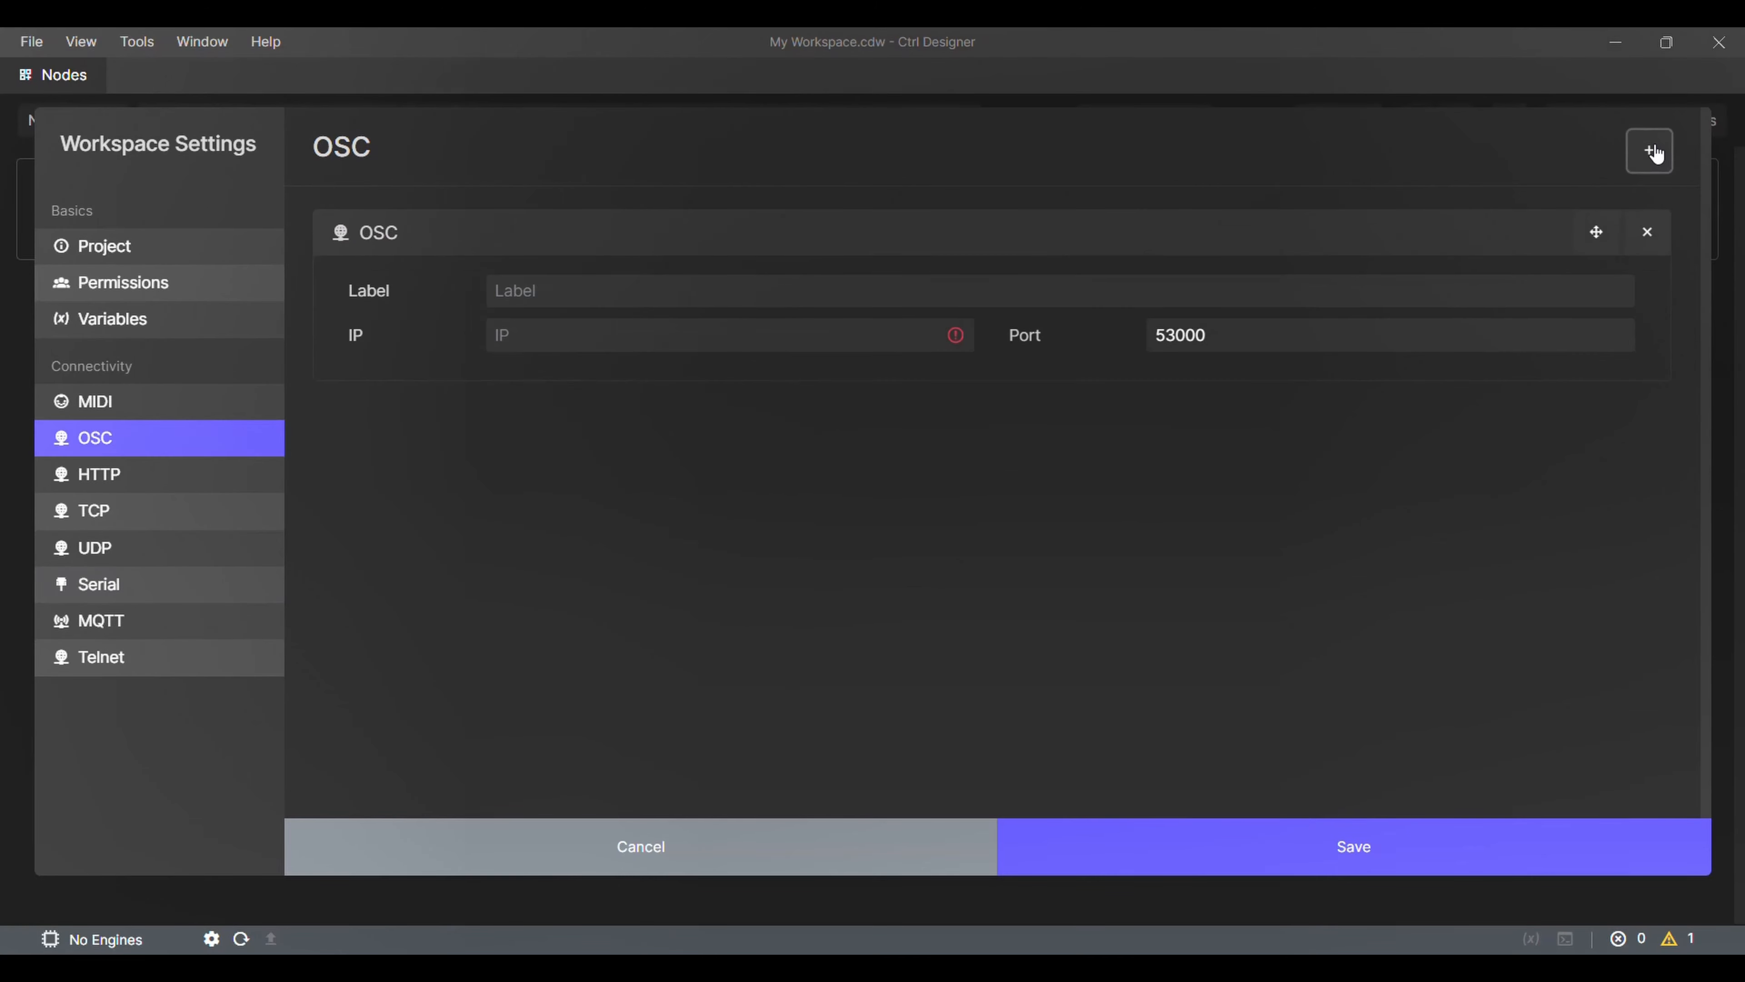
click(915, 286)
text(OSC Sender)
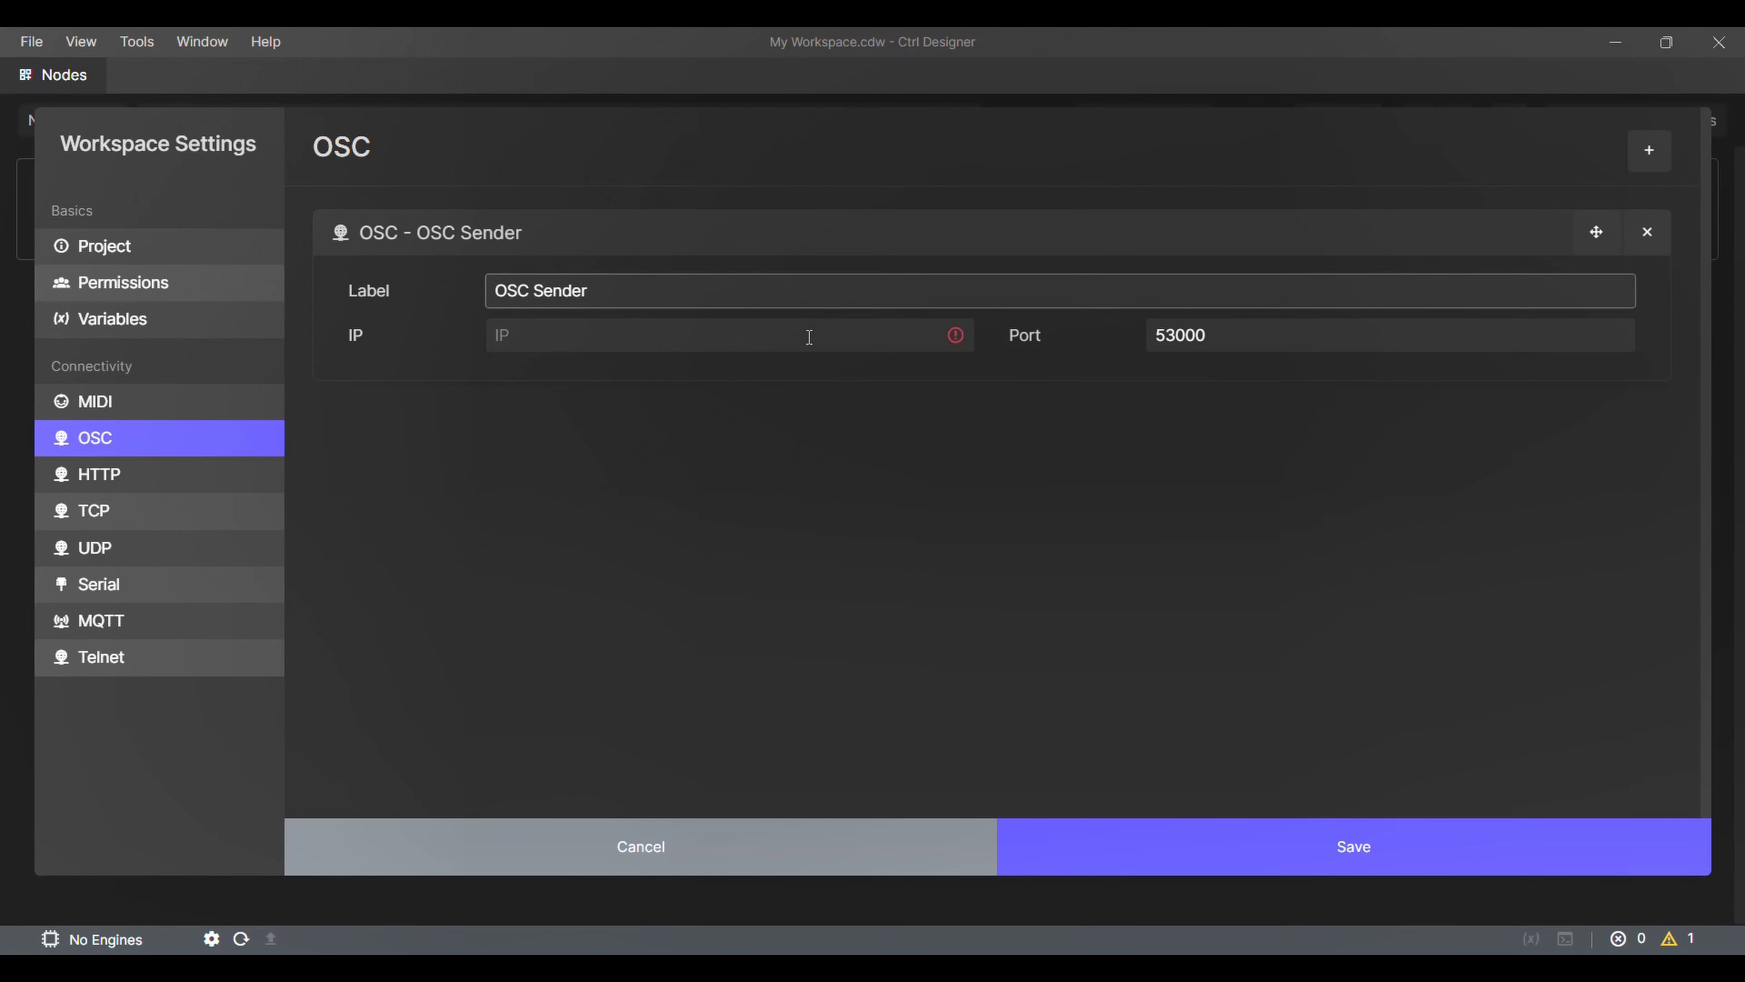
click(765, 340)
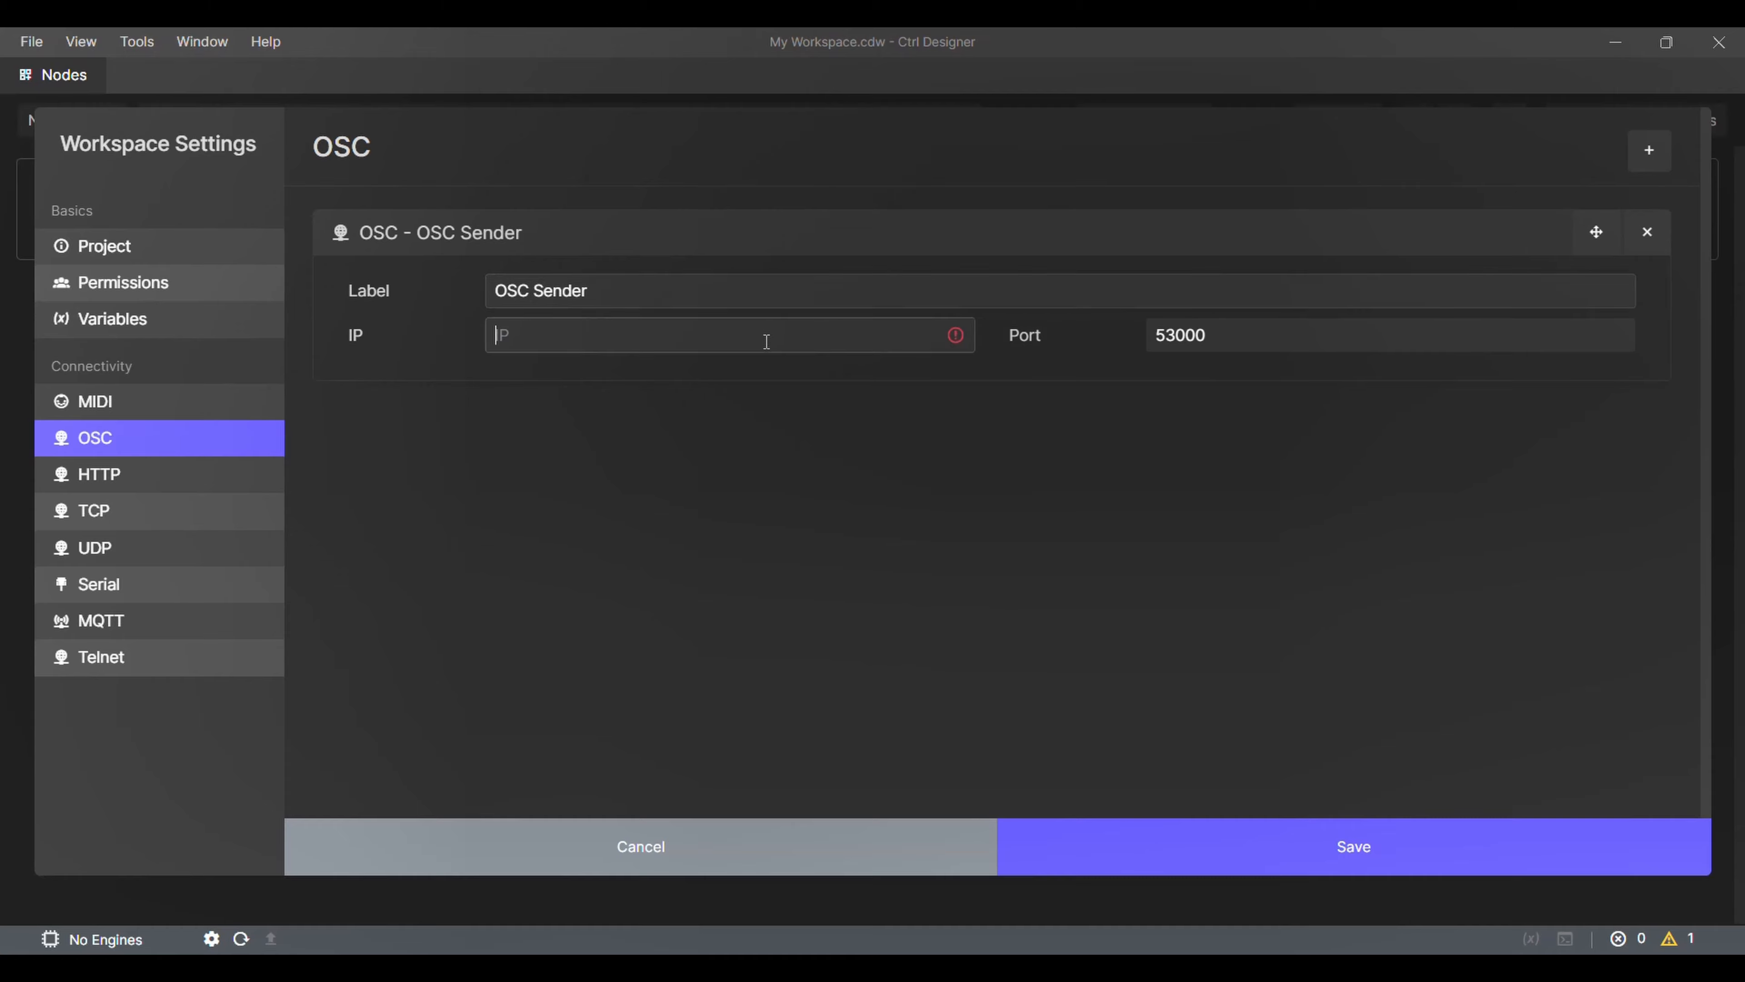
text(10.0.0.1)
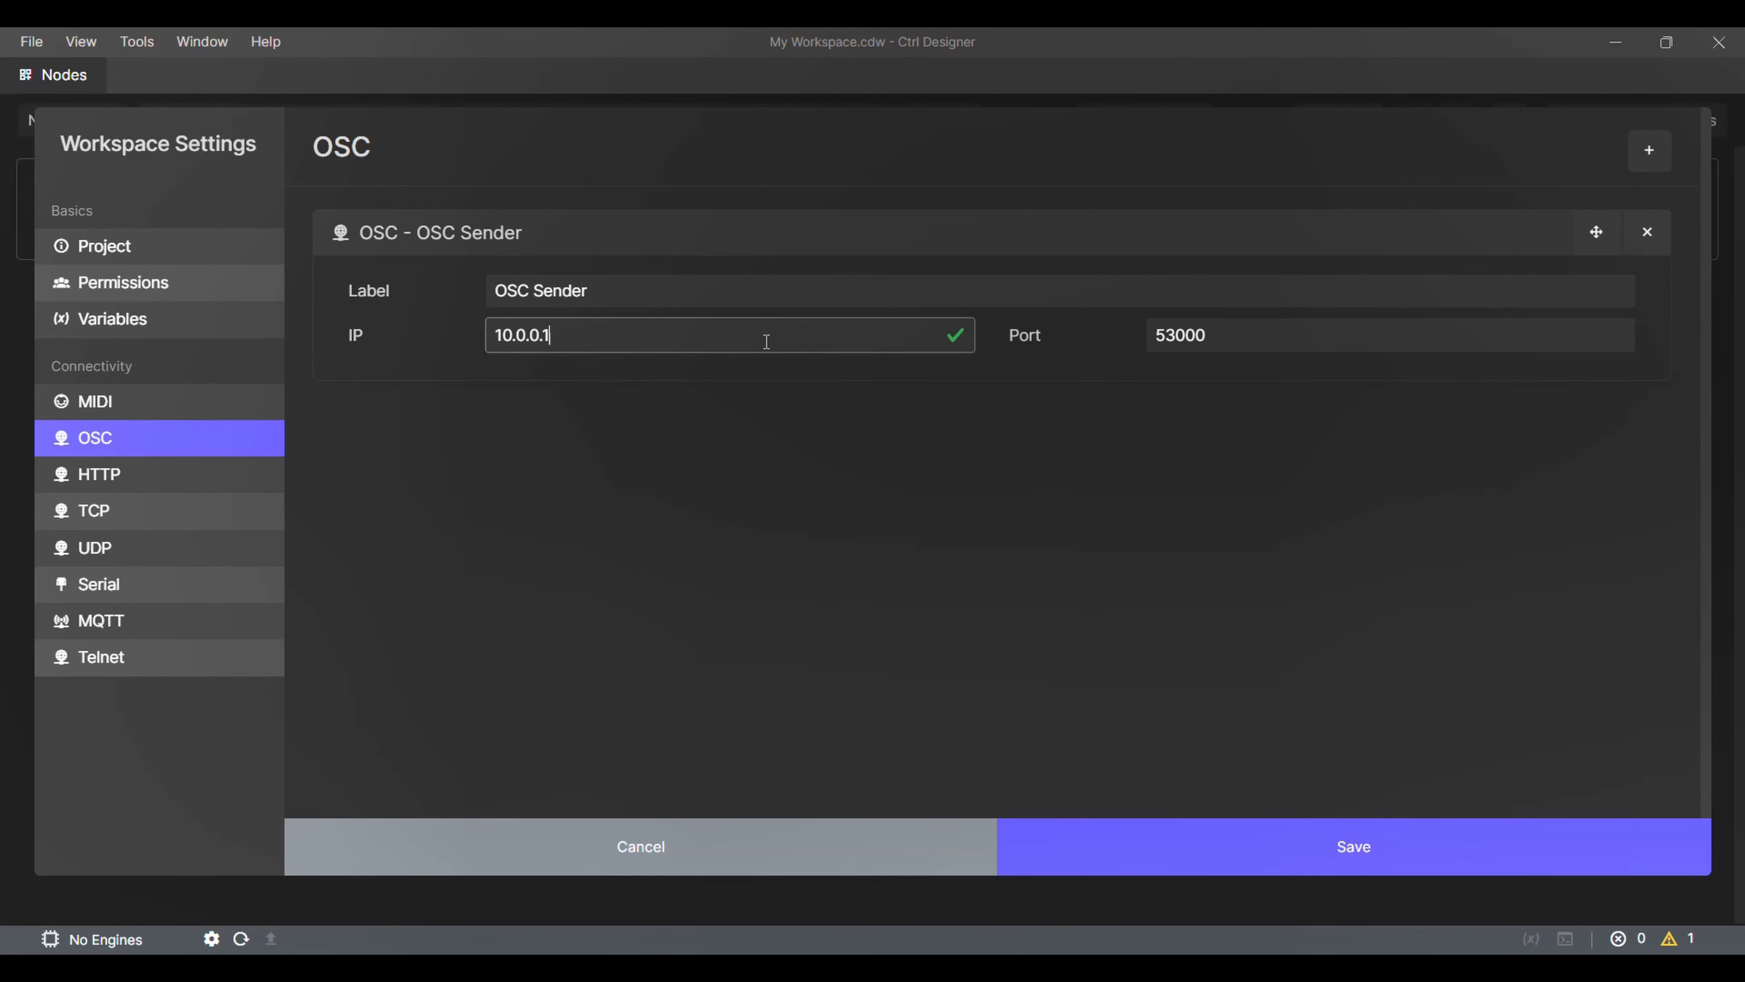
Step: Add an HTTP connection and label it MMedia Server
key(Down)
click(1651, 155)
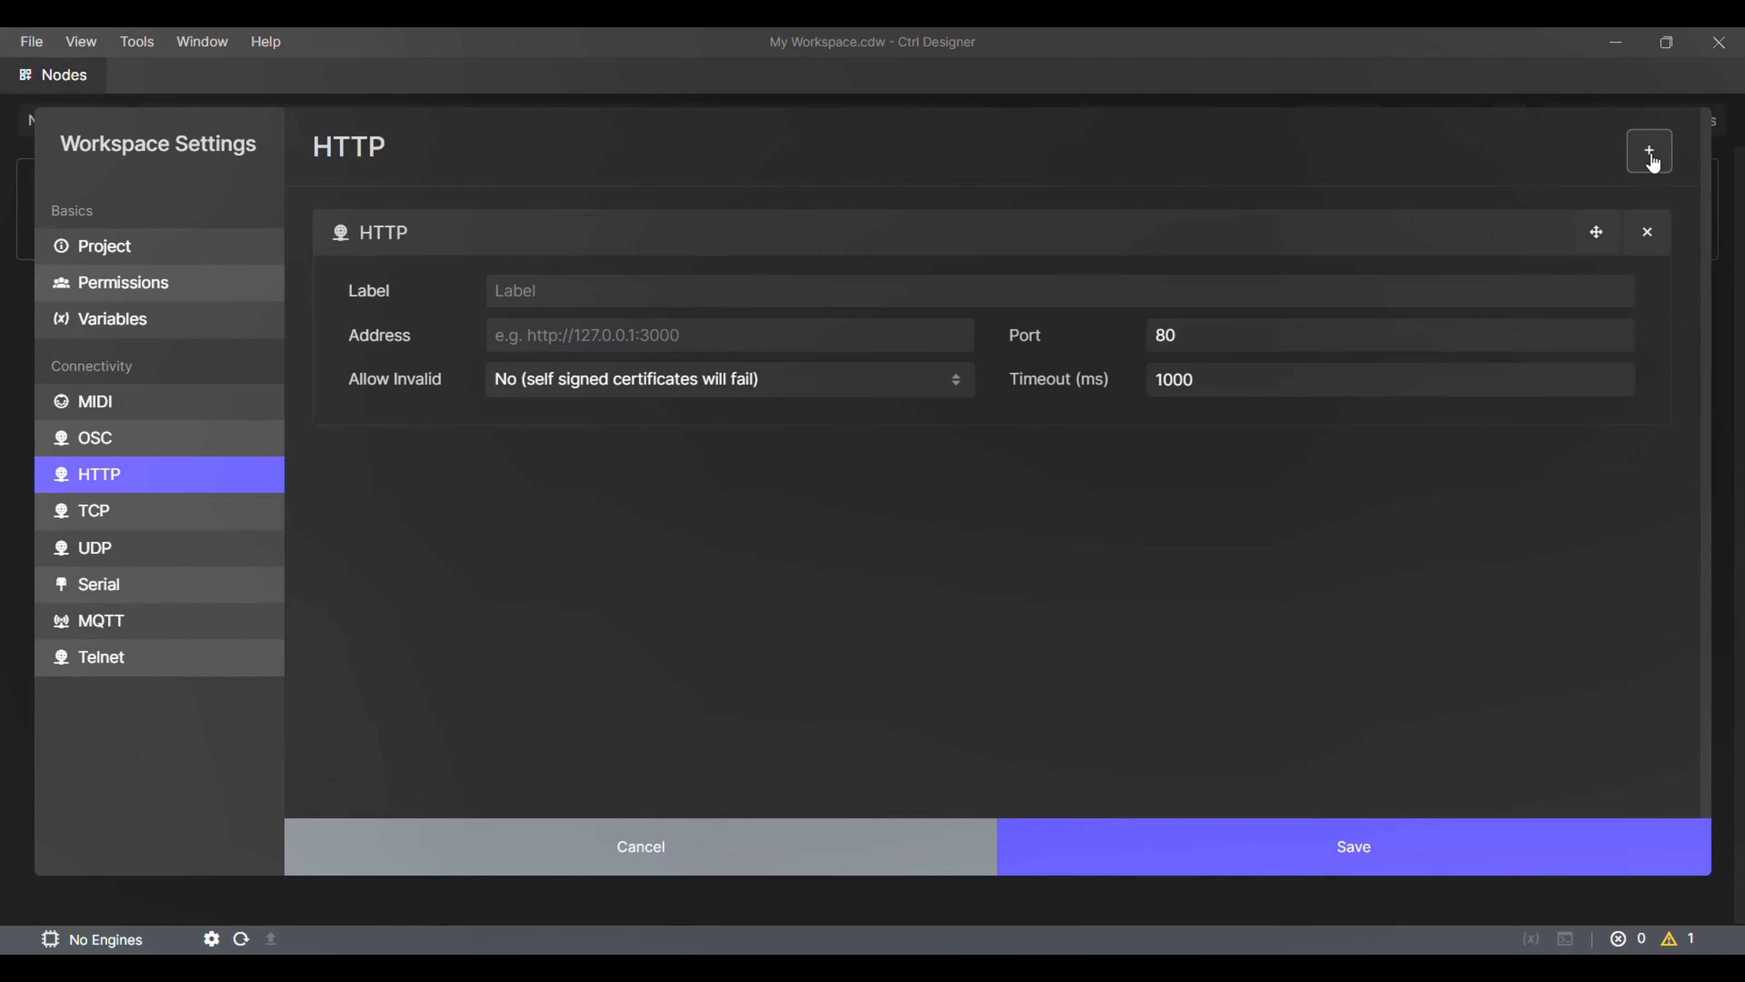
click(700, 298)
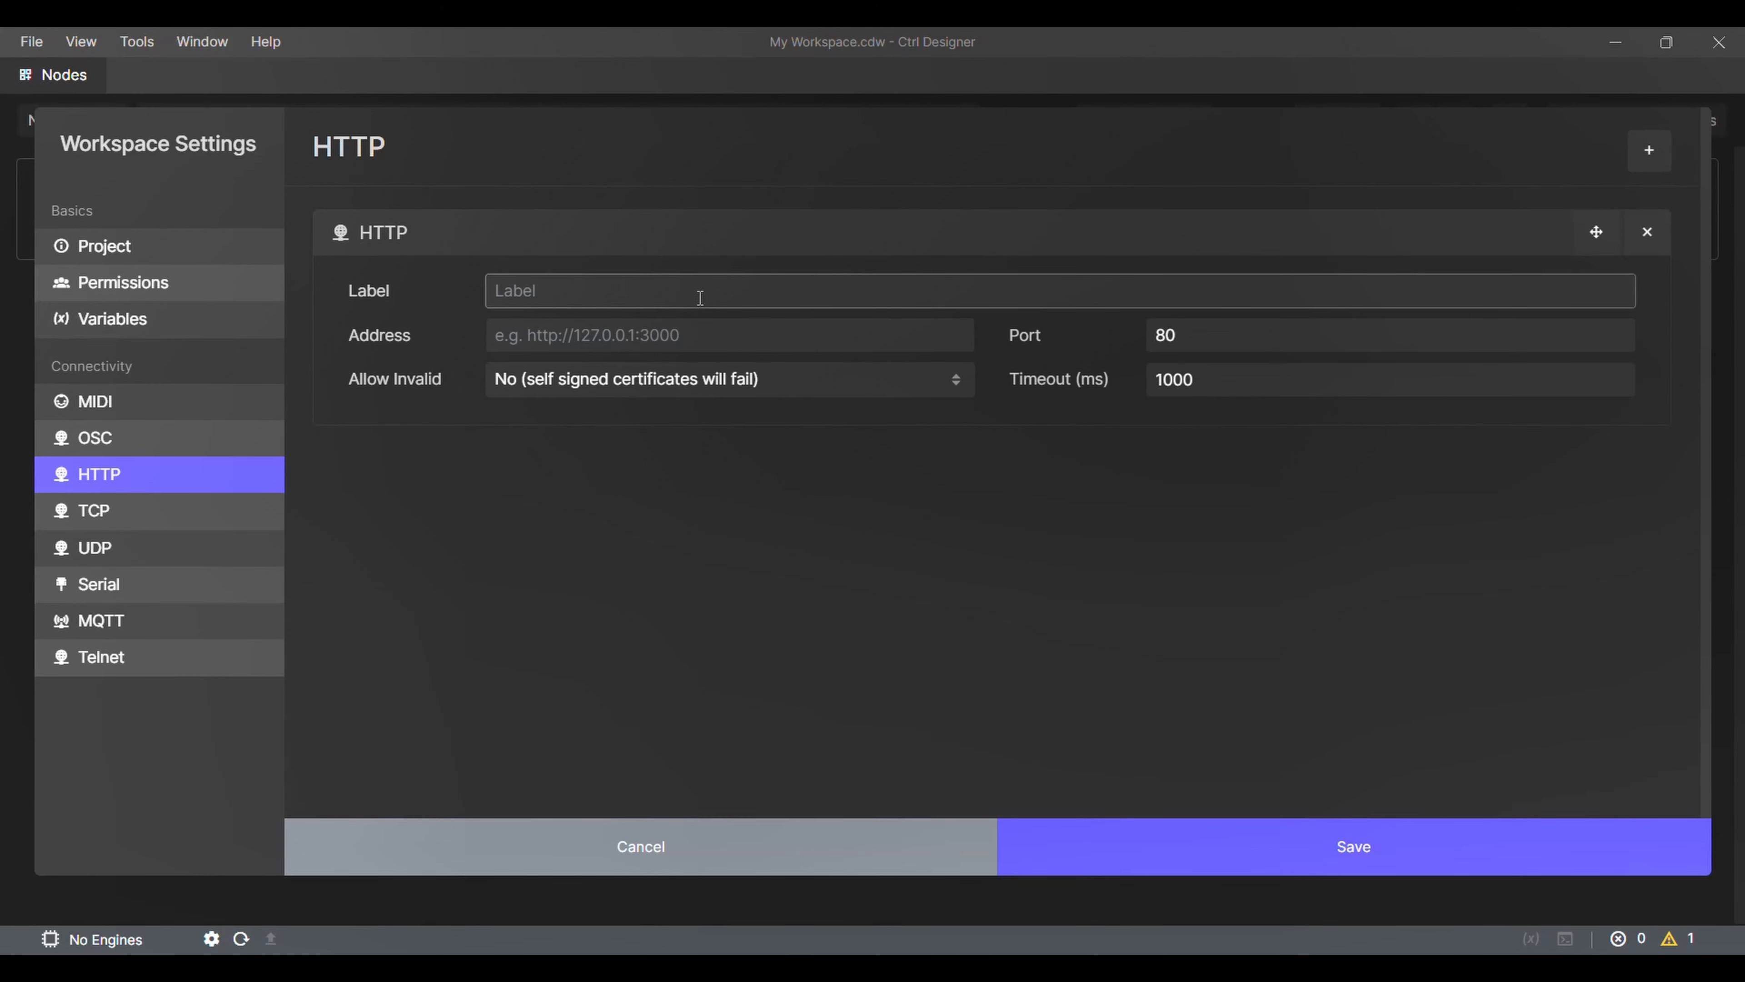
text(MMedia )
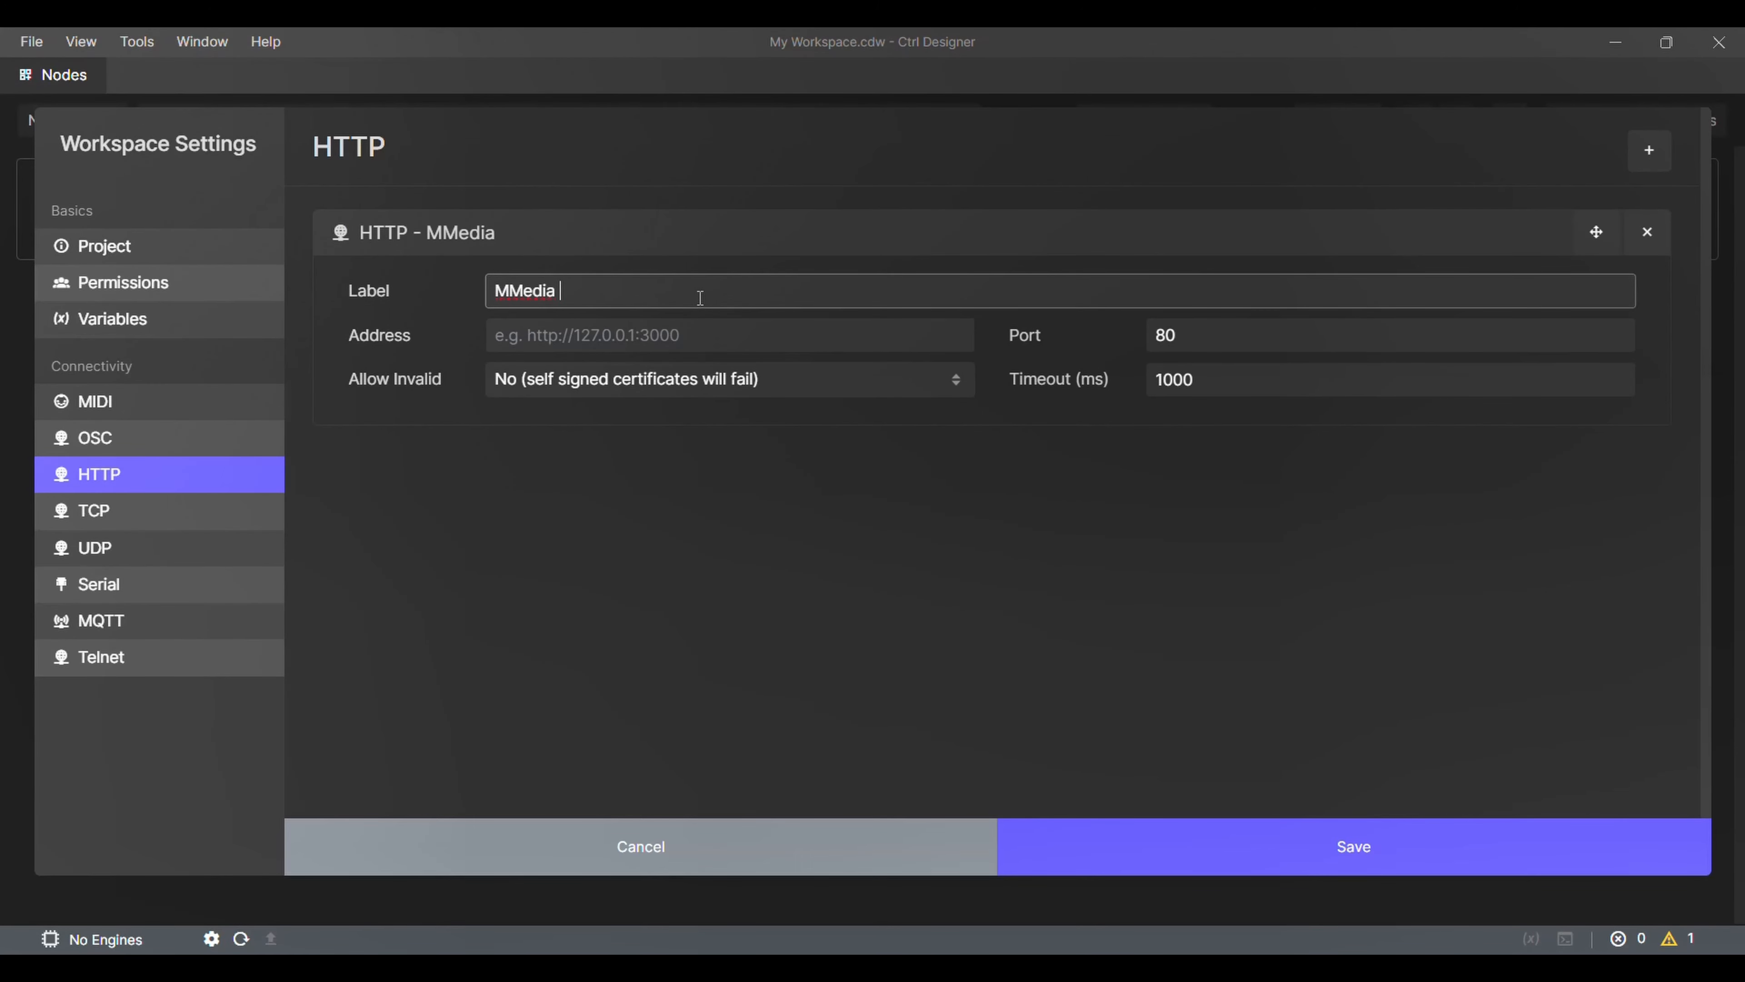
text(Server)
Step: Add an unlabelled MIDI connection and check its device options without choosing one
click(160, 401)
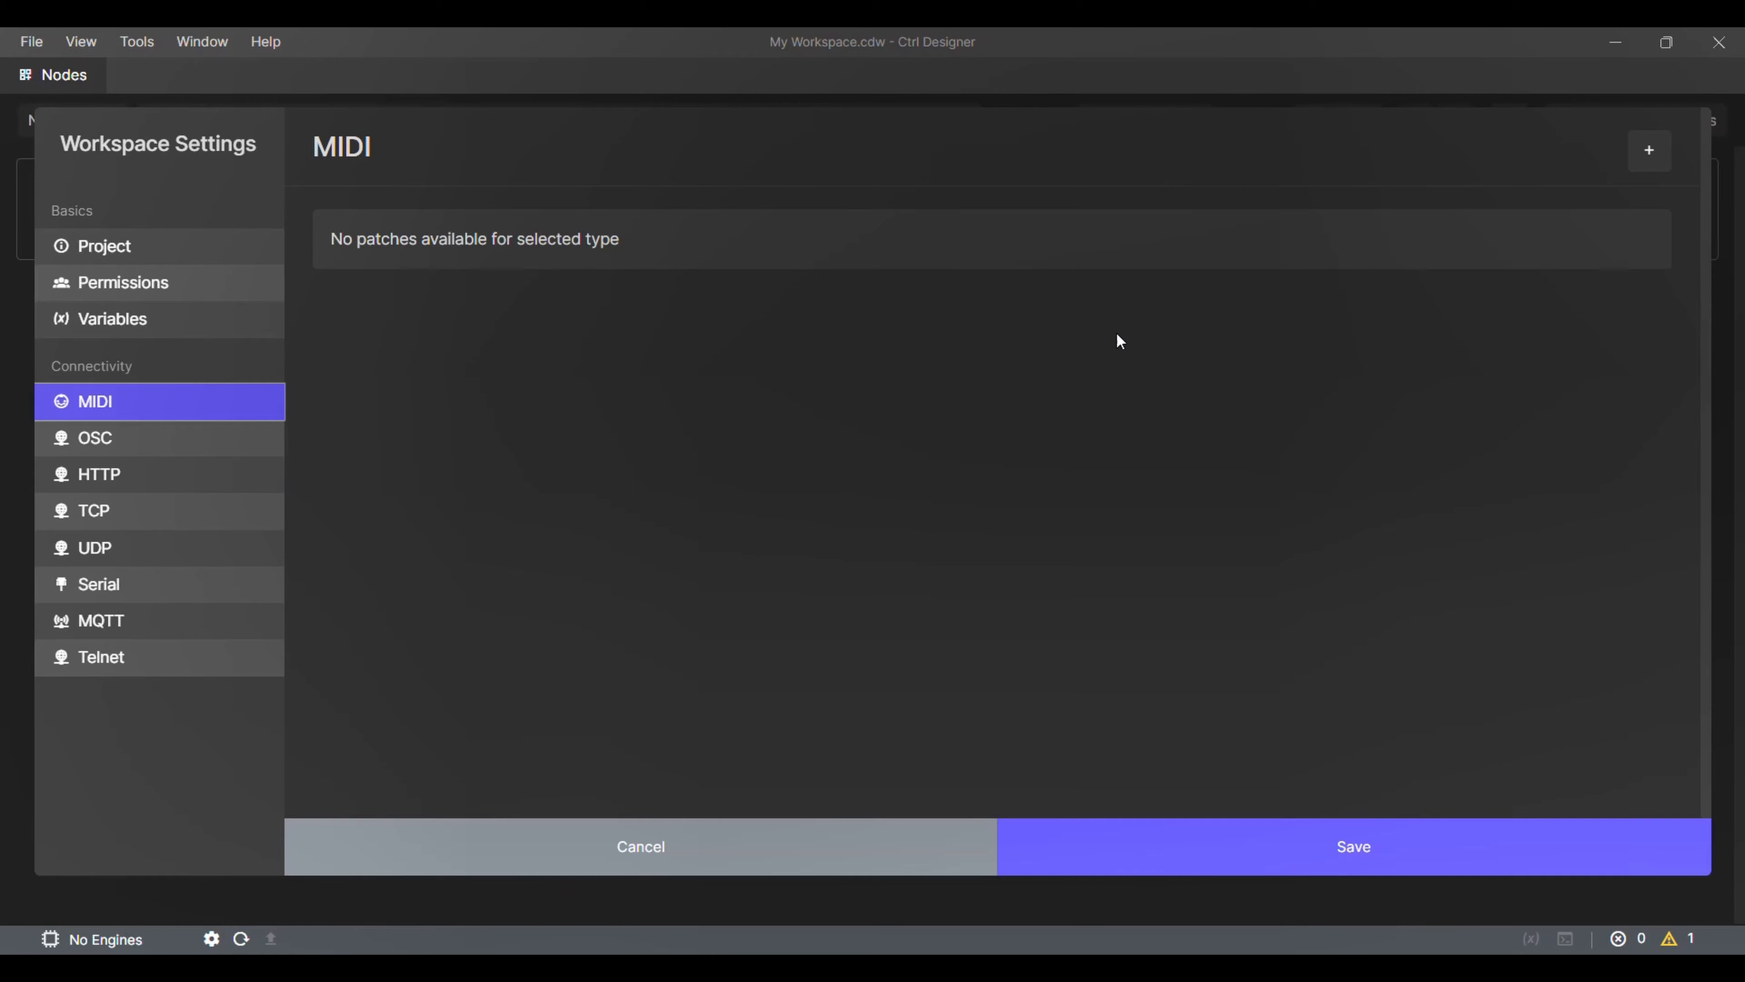
click(1649, 151)
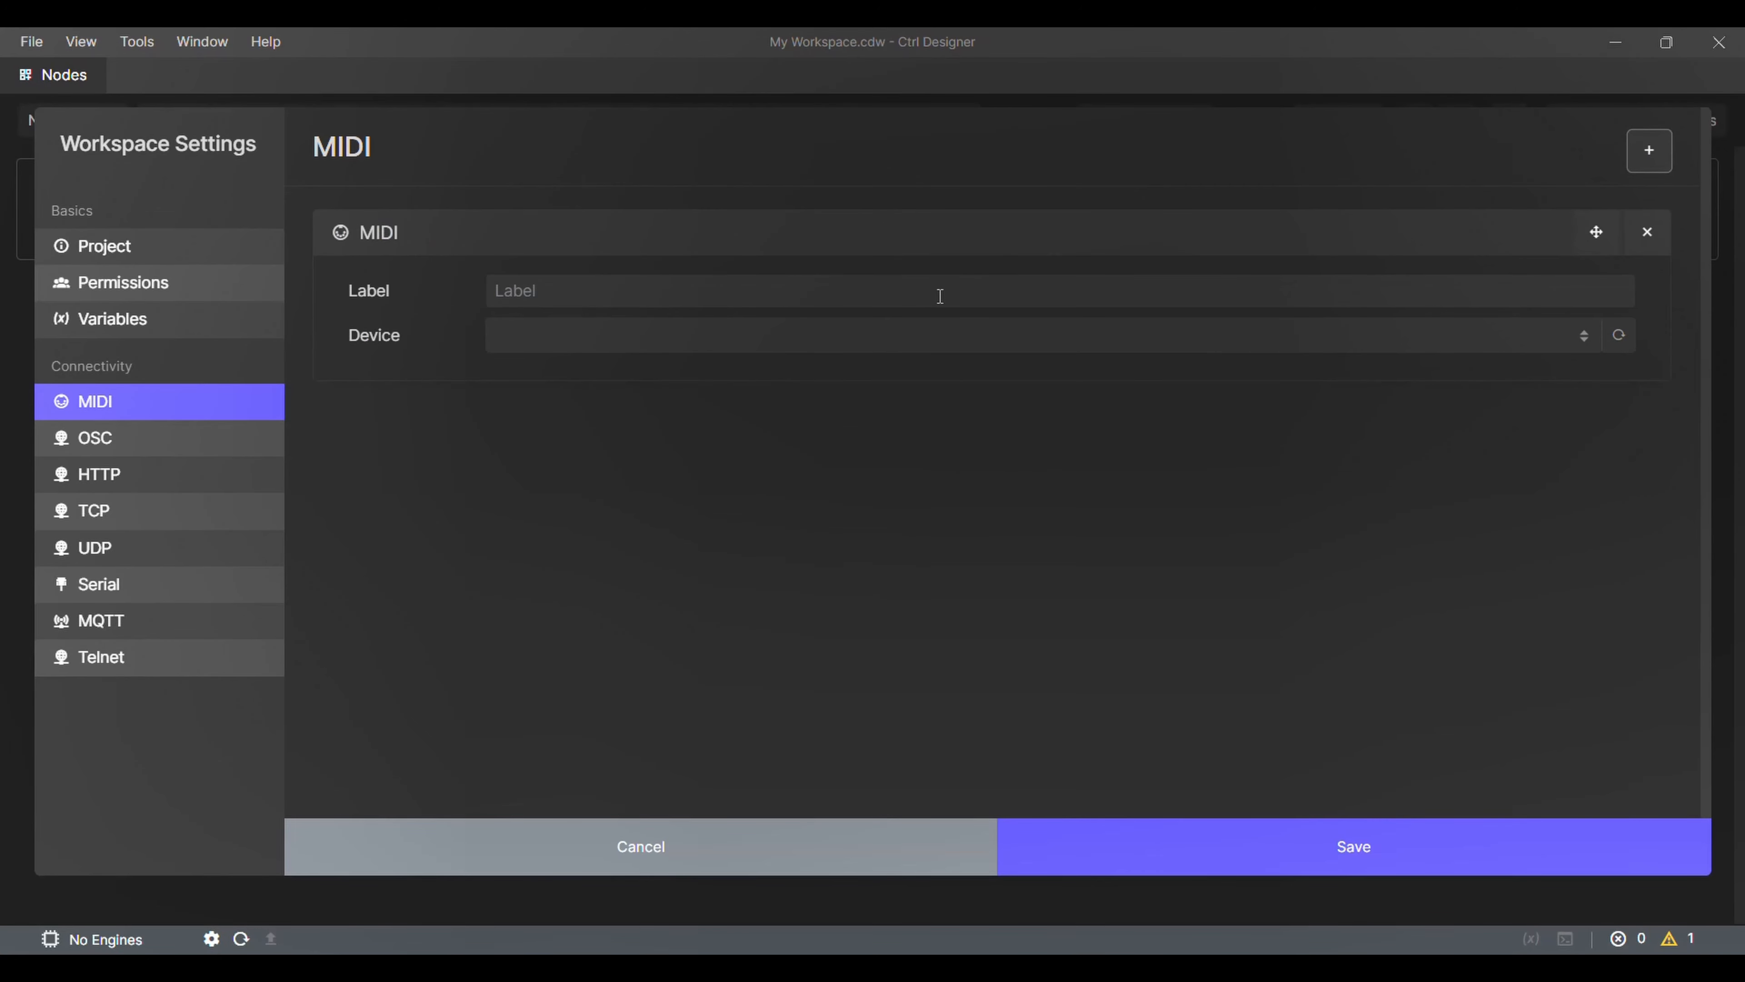
click(933, 343)
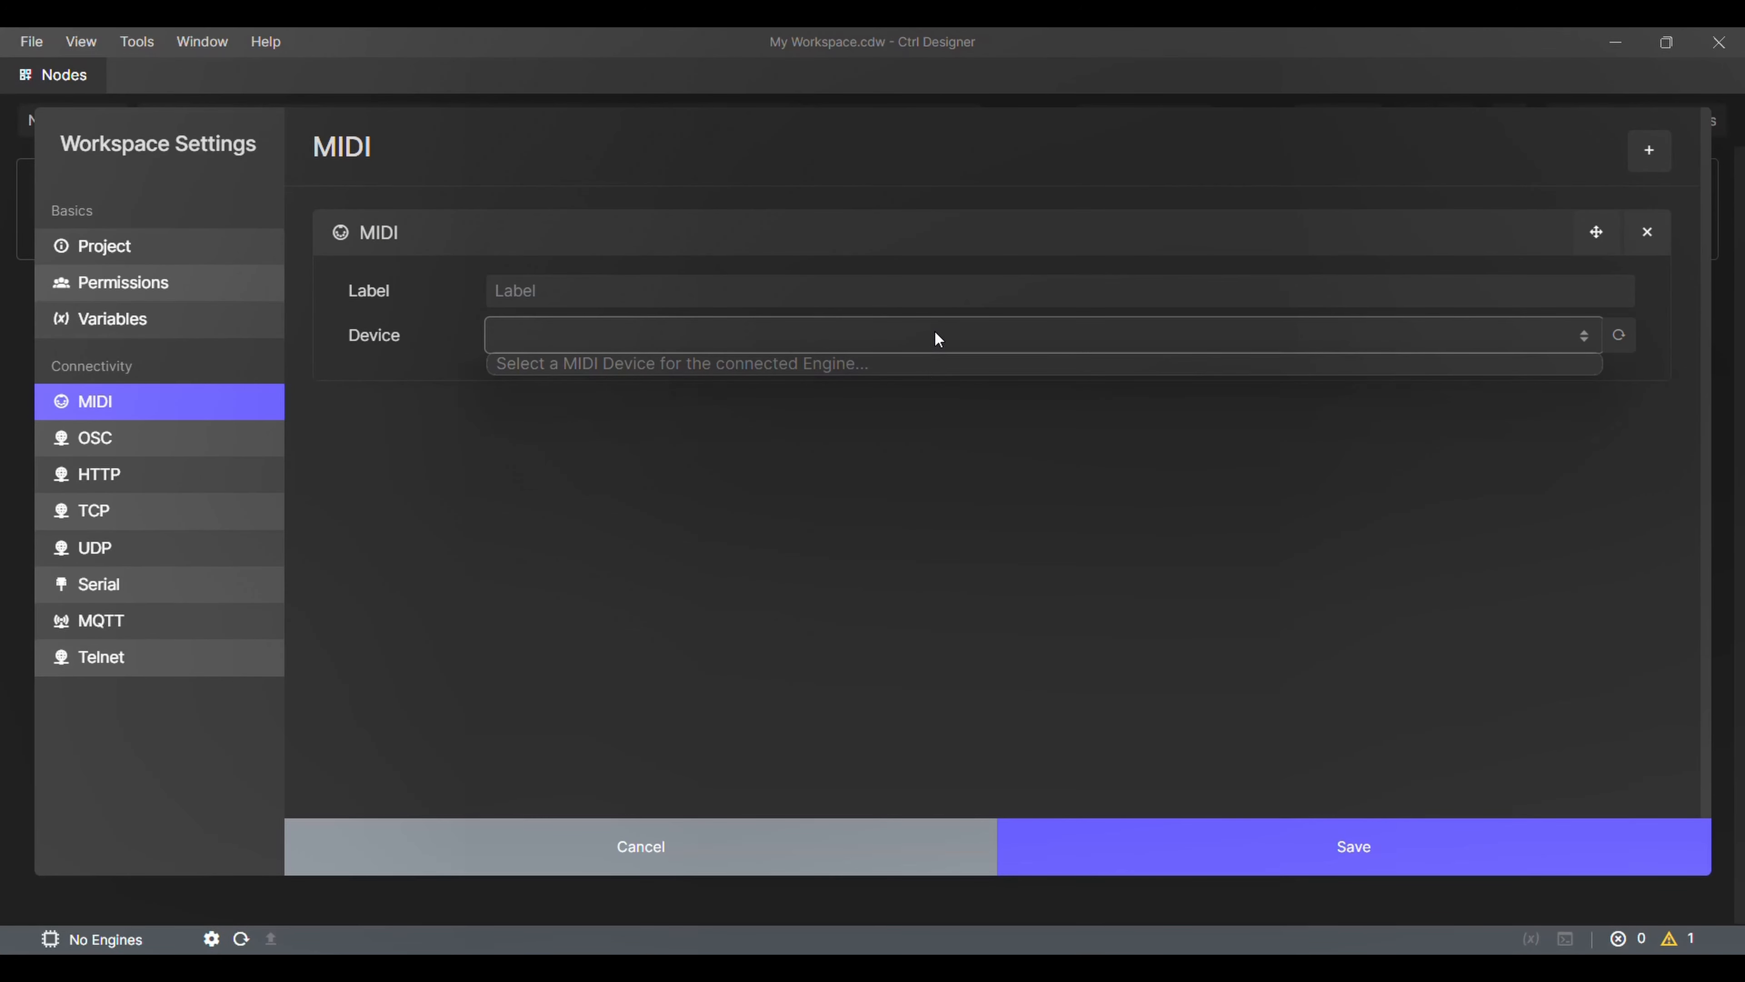
click(938, 338)
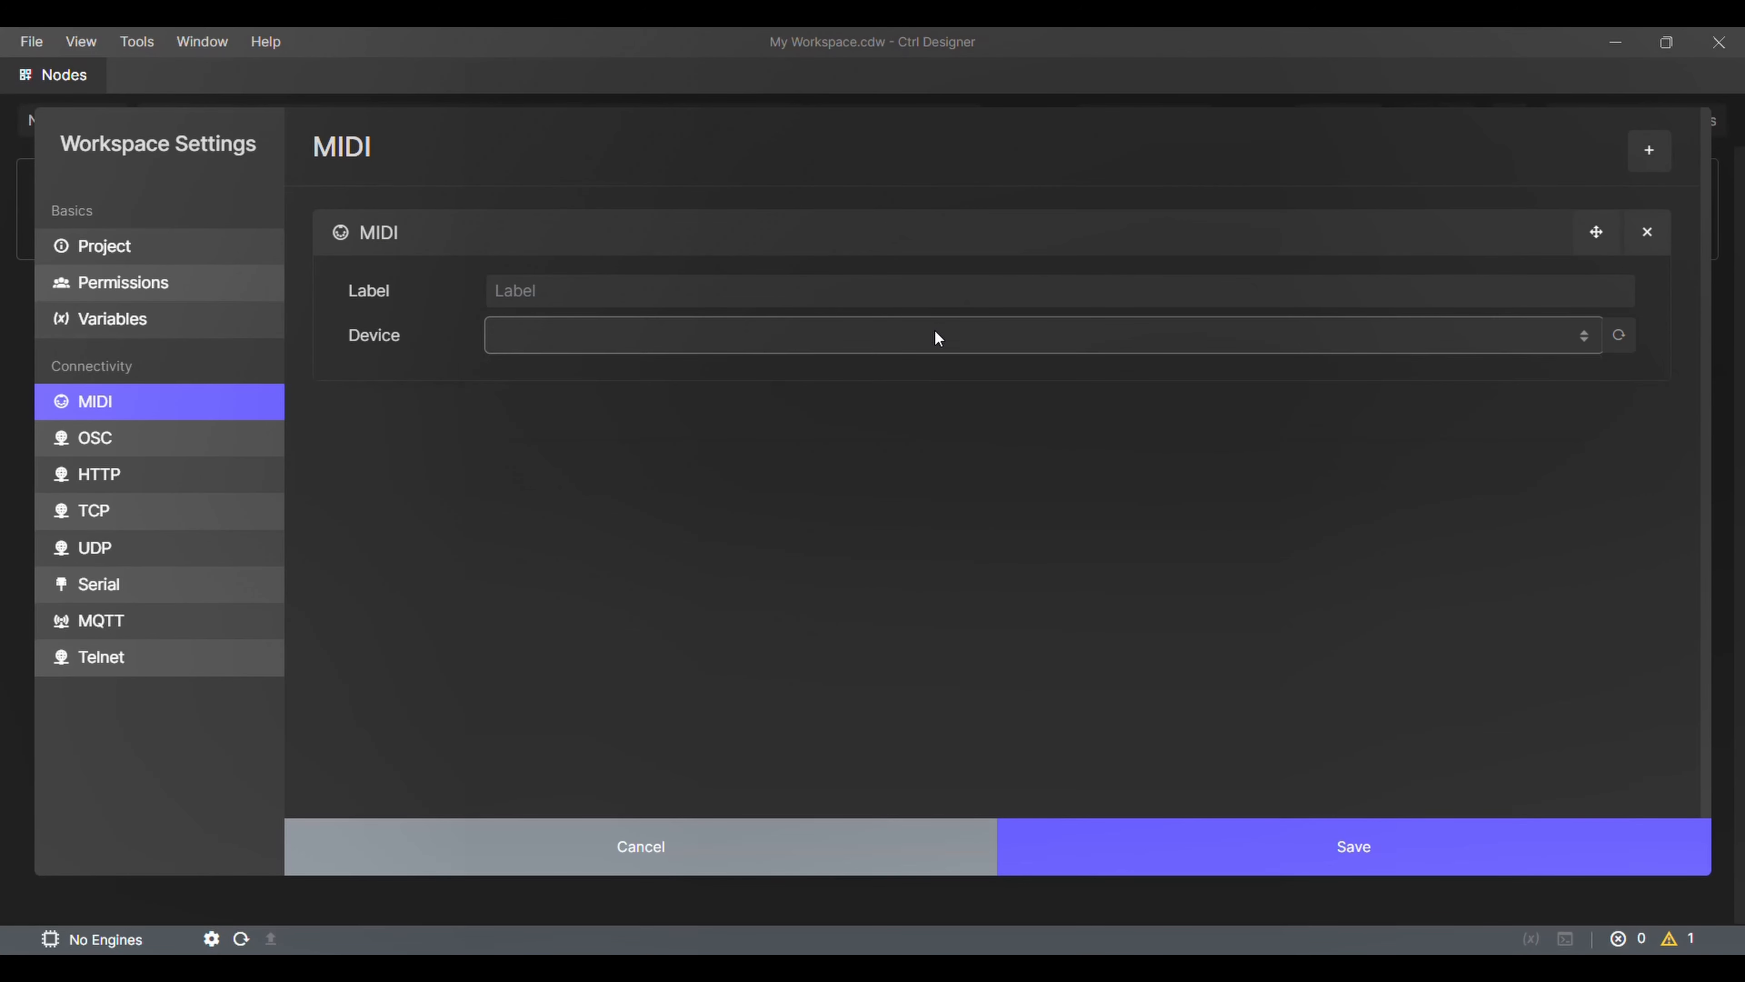
Step: Add an unlabelled Serial connection to the workspace
click(134, 592)
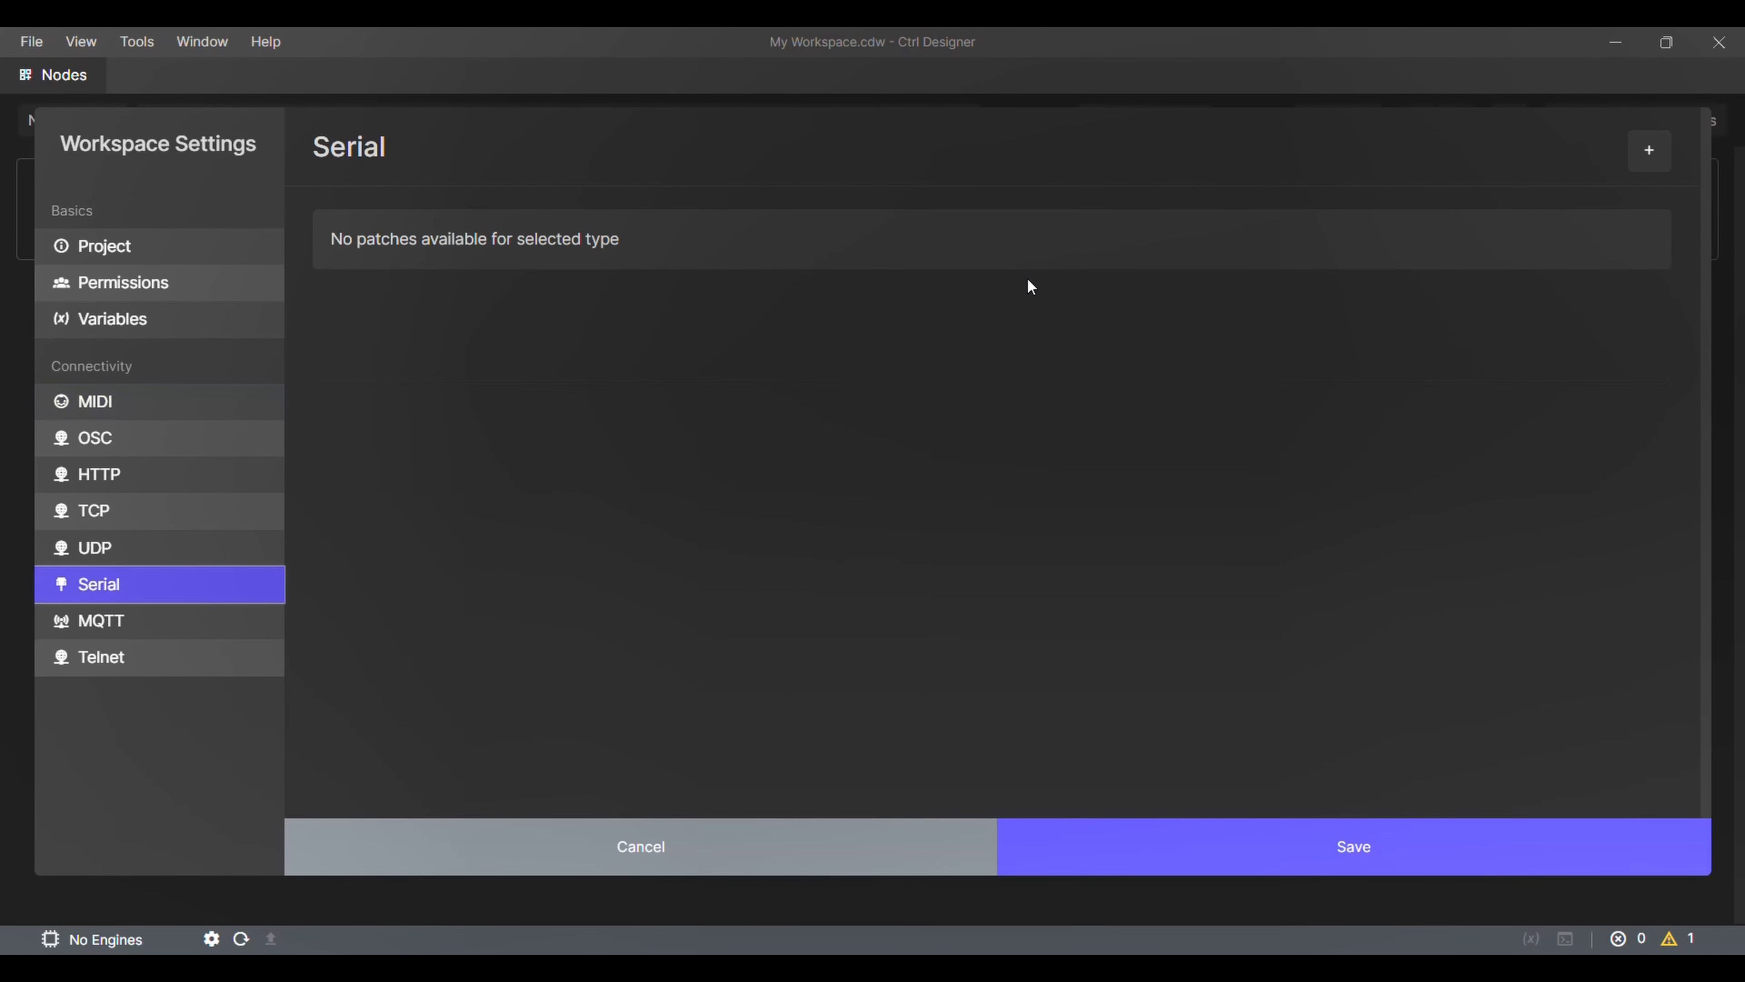
click(1649, 150)
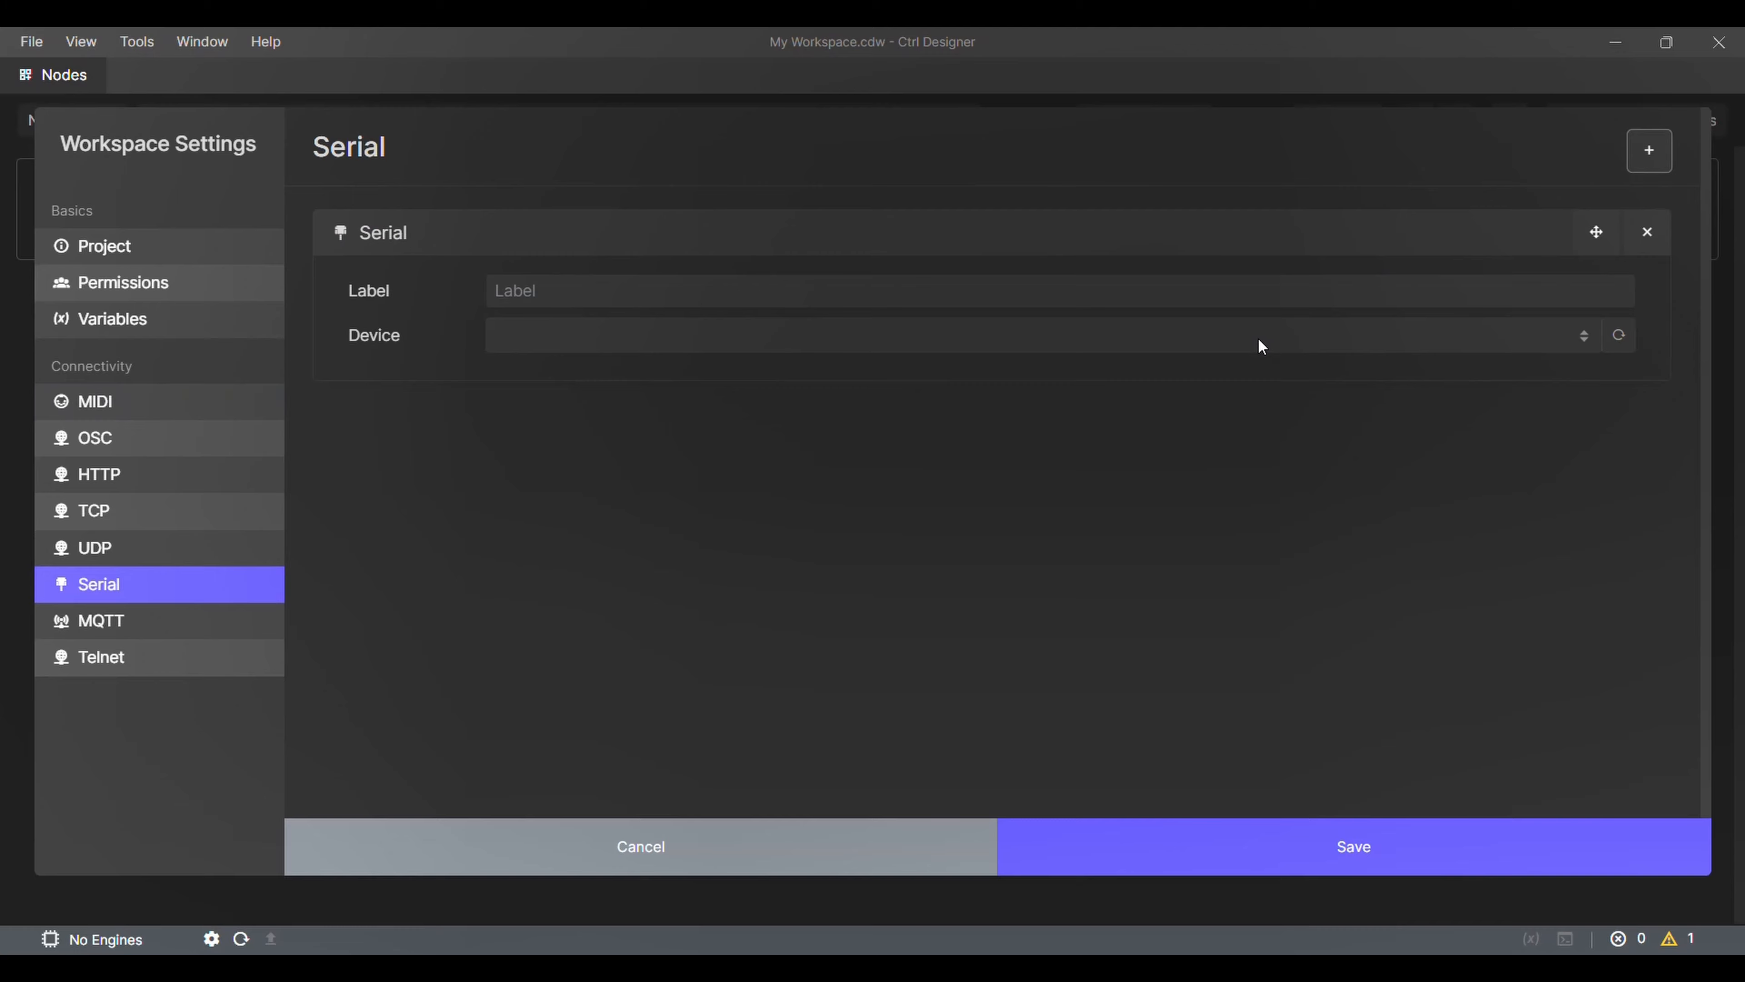